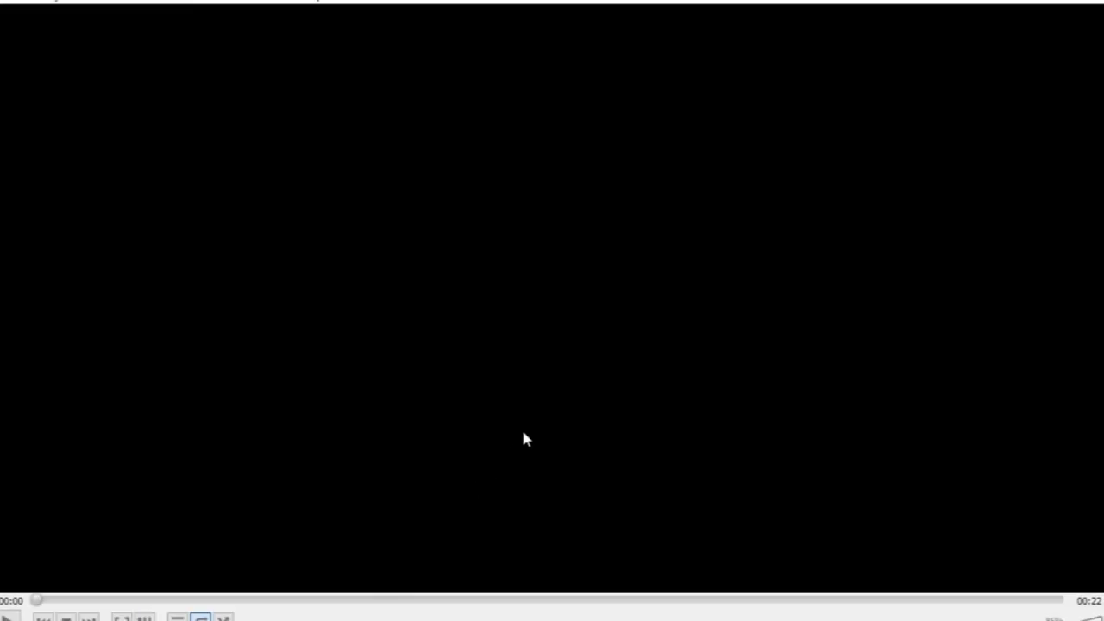
Play the finished credits video in VLC and pause it near THANK YOU FOR WATCHING.
key(space)
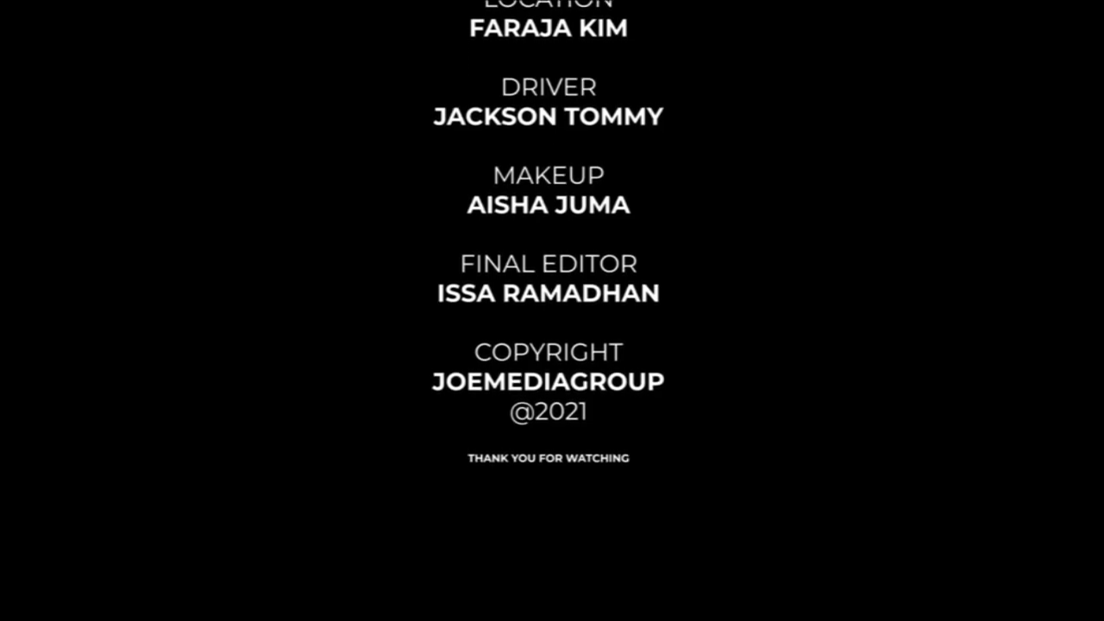
key(space)
Leave full screen and add a New Text Layer to Sequence 03 via Essential Graphics.
double_click(652, 324)
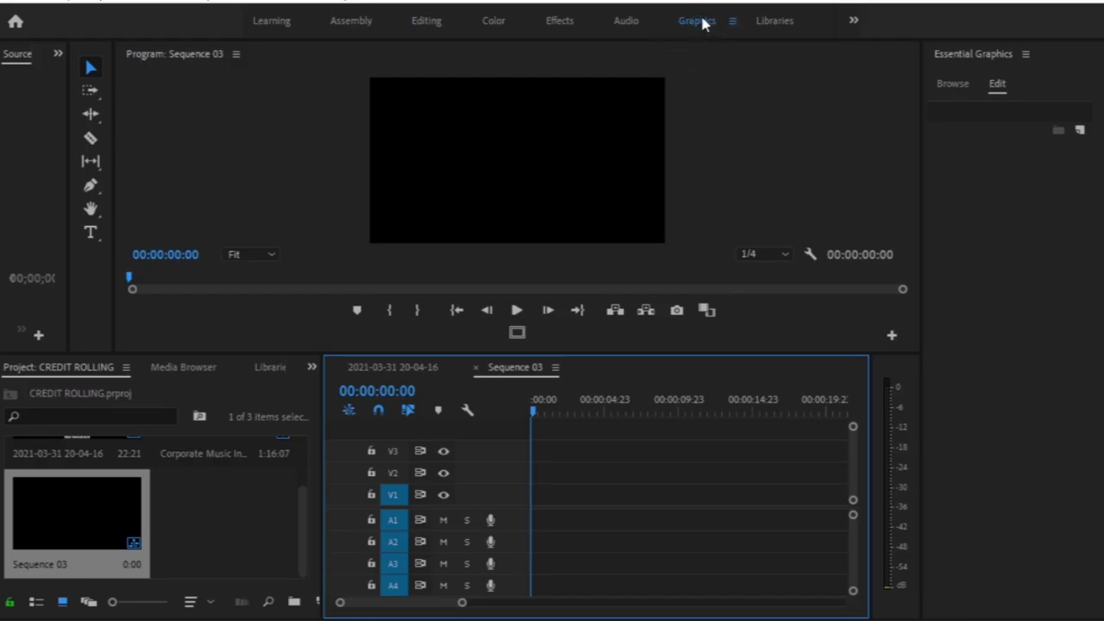
click(995, 87)
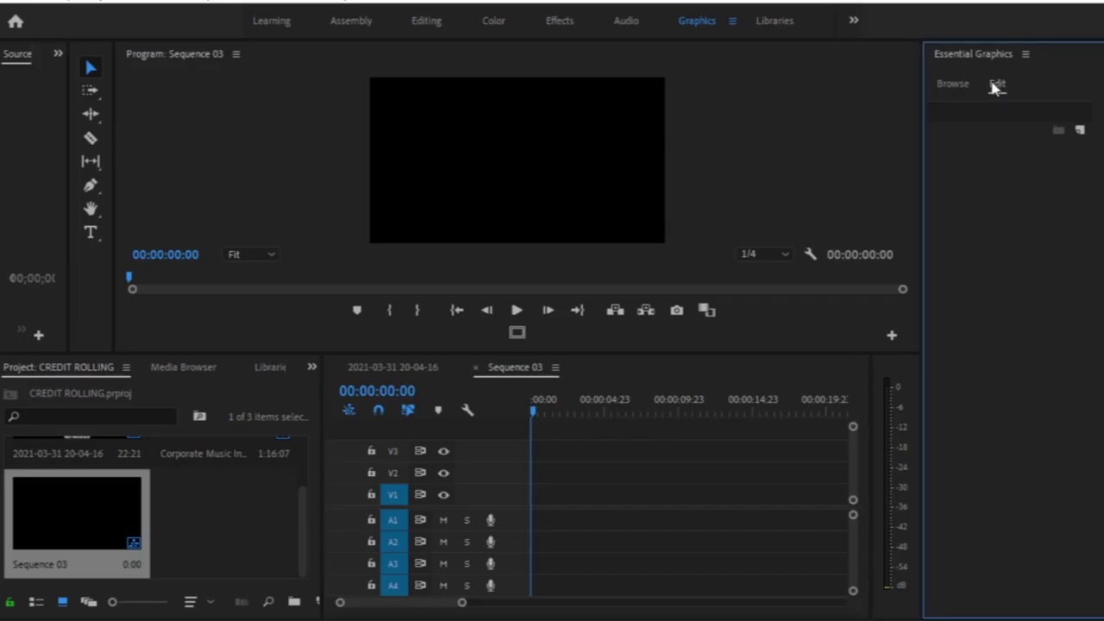
click(952, 85)
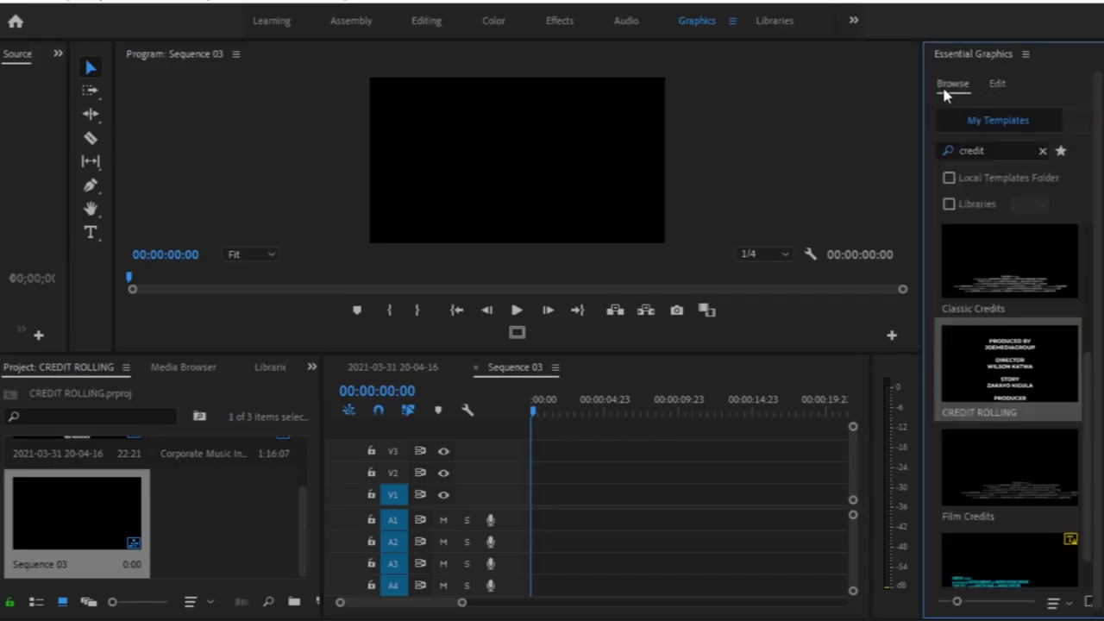
click(997, 84)
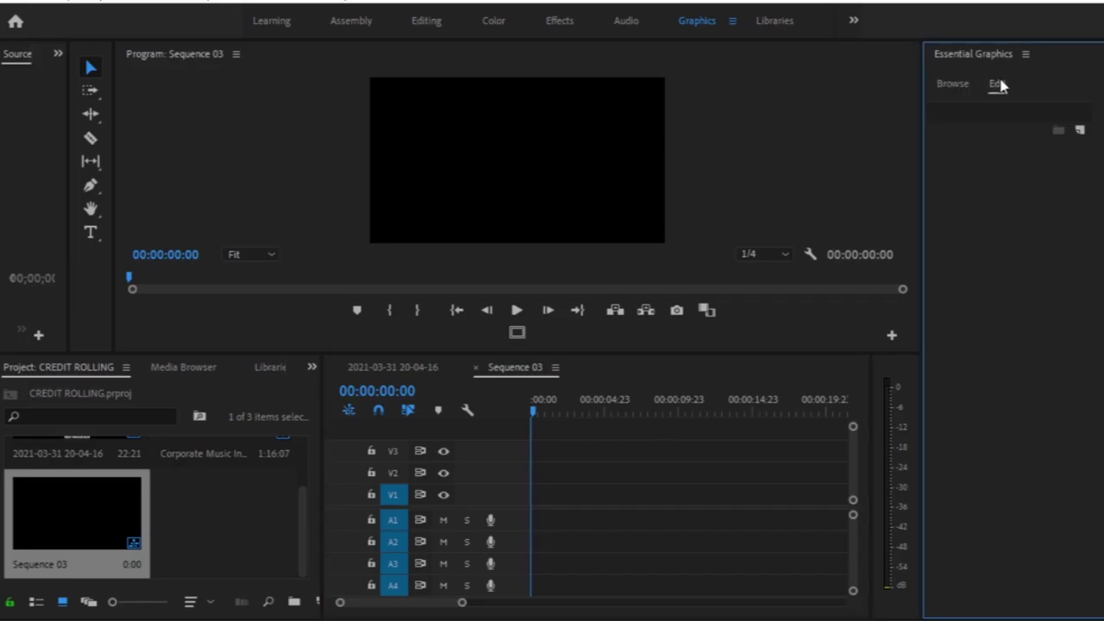
click(1081, 131)
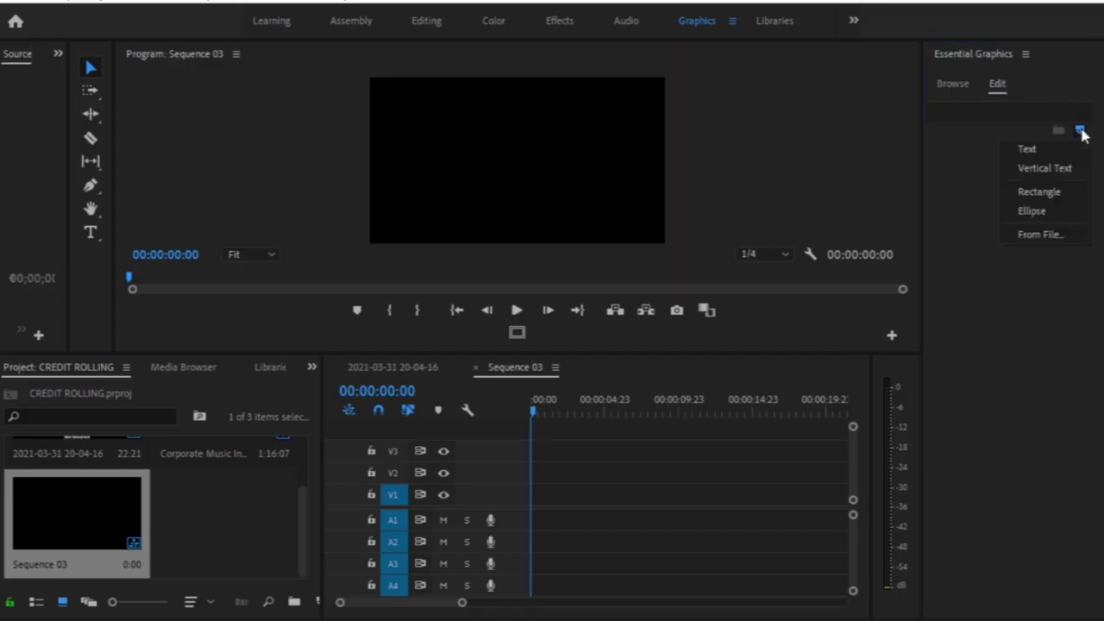
click(1004, 146)
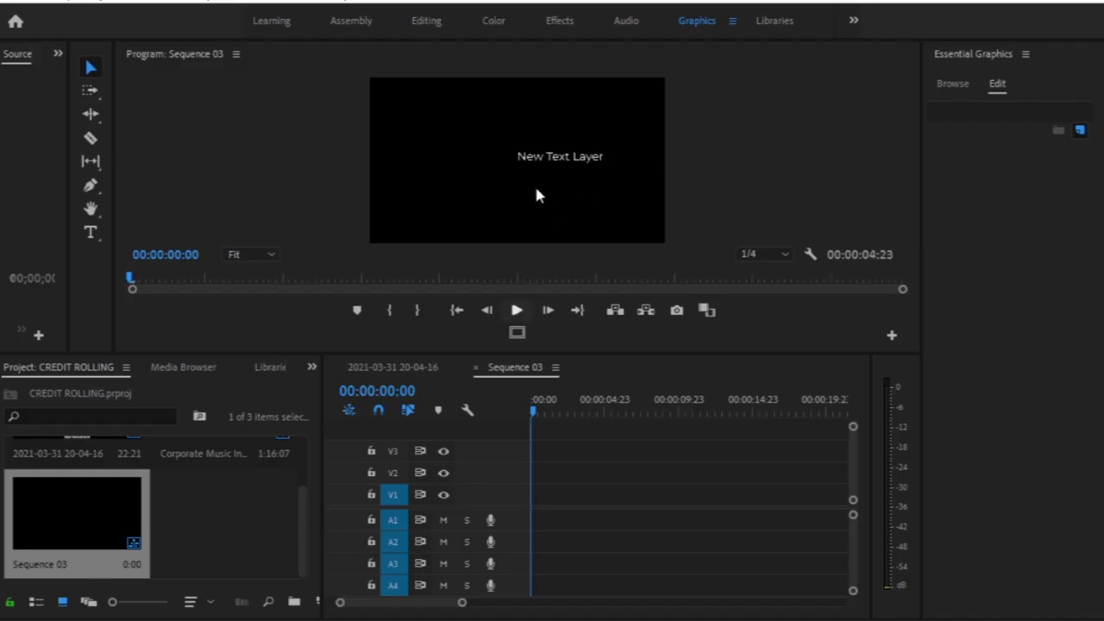
click(538, 149)
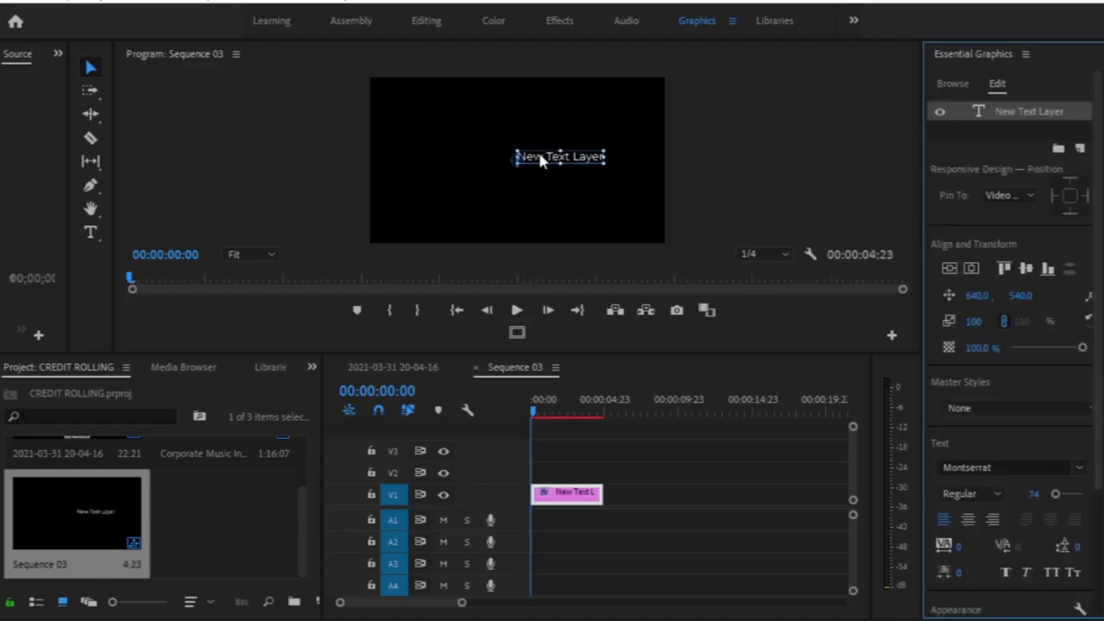
Centre the text layer vertically and horizontally in the frame and select its placeholder text.
click(950, 268)
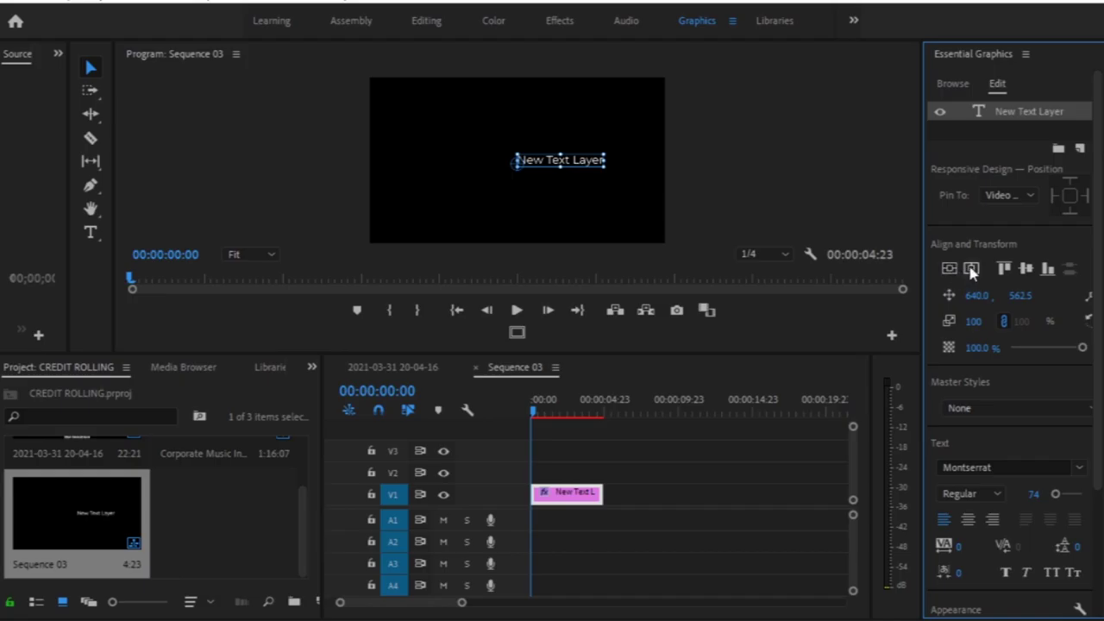
click(971, 268)
double_click(497, 153)
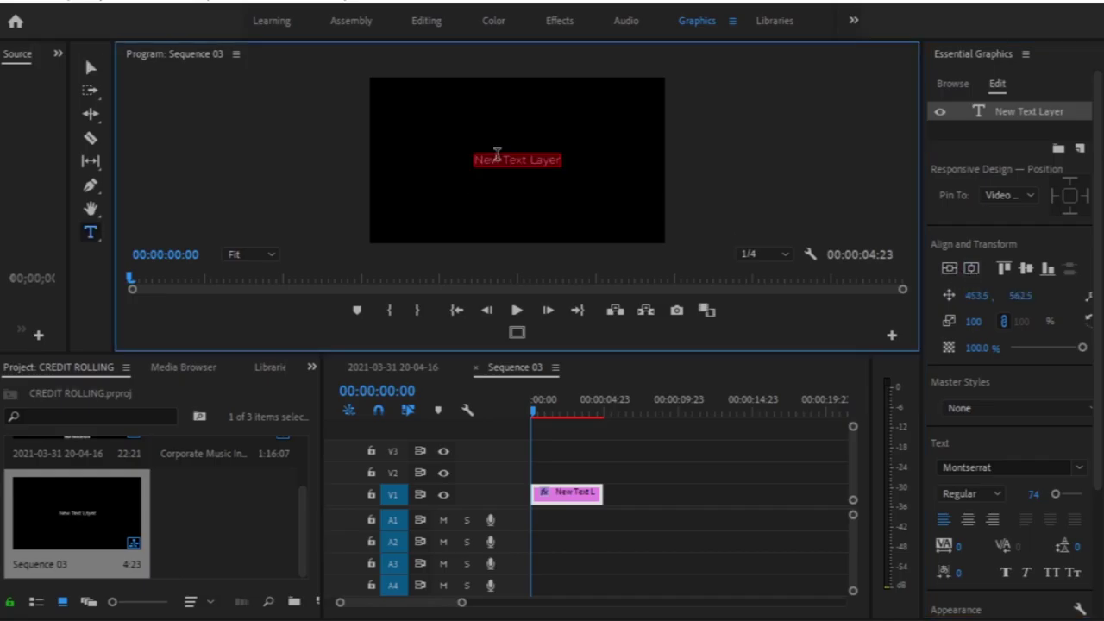
Type PRODUCED BY, with the production company's name on the line below.
text(P)
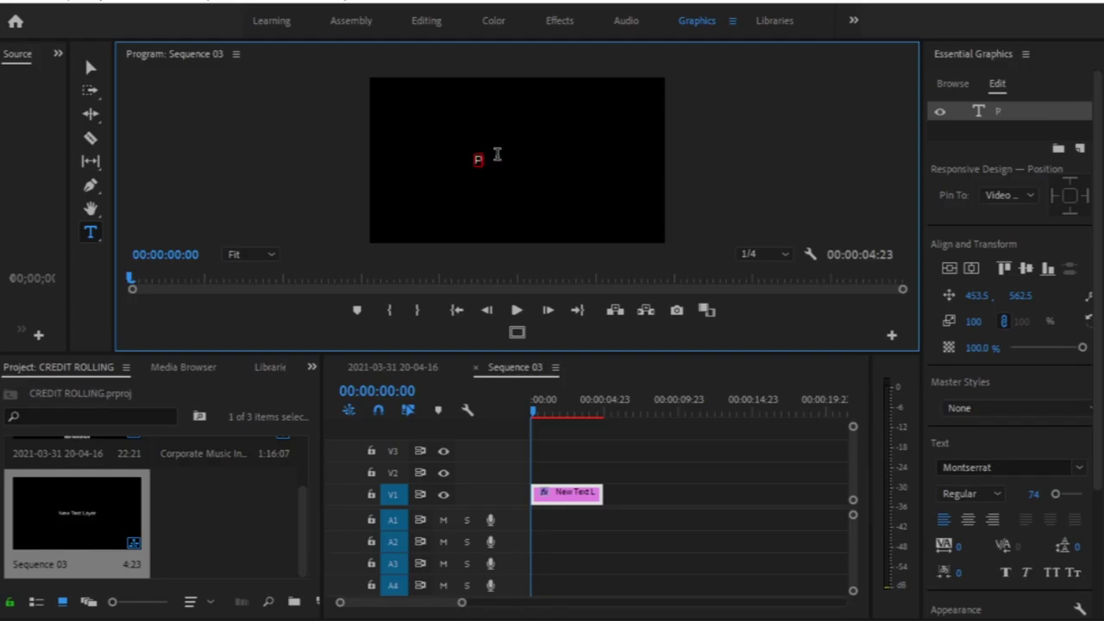
text(ru)
key(BackSpace)
key(BackSpace)
key(BackSpace)
text(PRODUCED BY)
key(Return)
text(JOEL K)
key(BackSpace)
key(BackSpace)
key(BackSpace)
text(MEDIAGROUP)
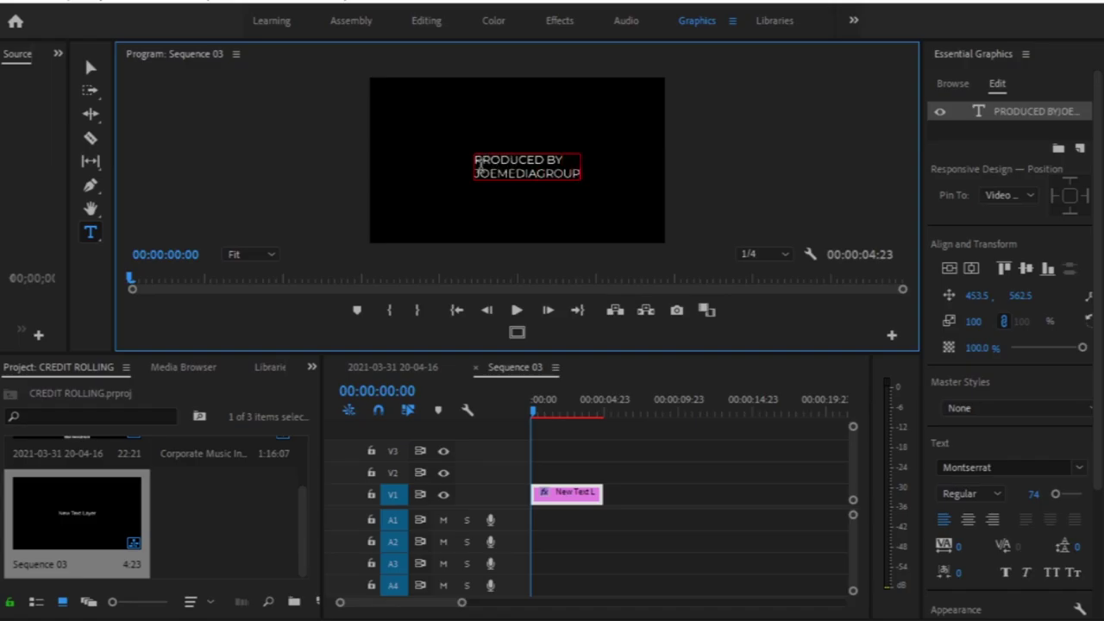
key(ctrl+a)
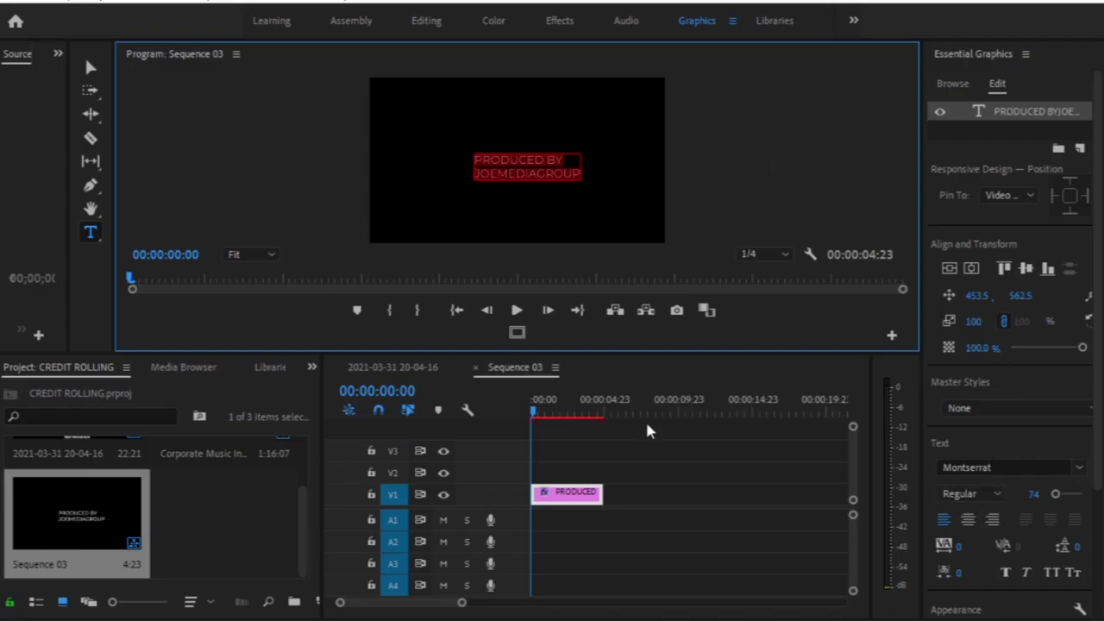
Centre-align the title's lines and centre it vertically and horizontally in the frame.
click(967, 520)
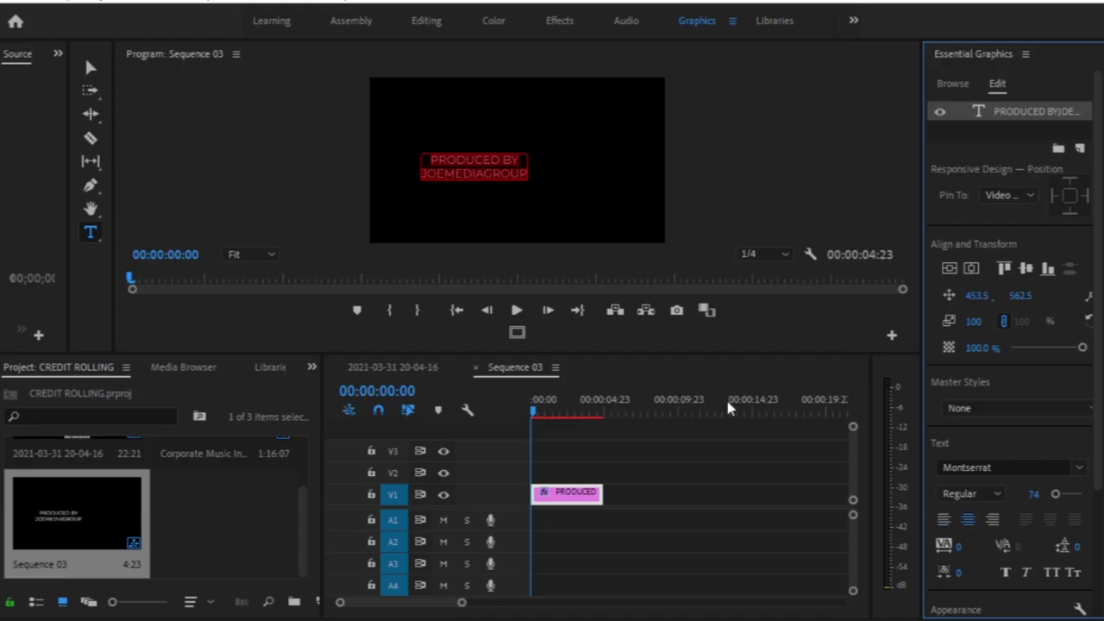
click(970, 269)
click(972, 270)
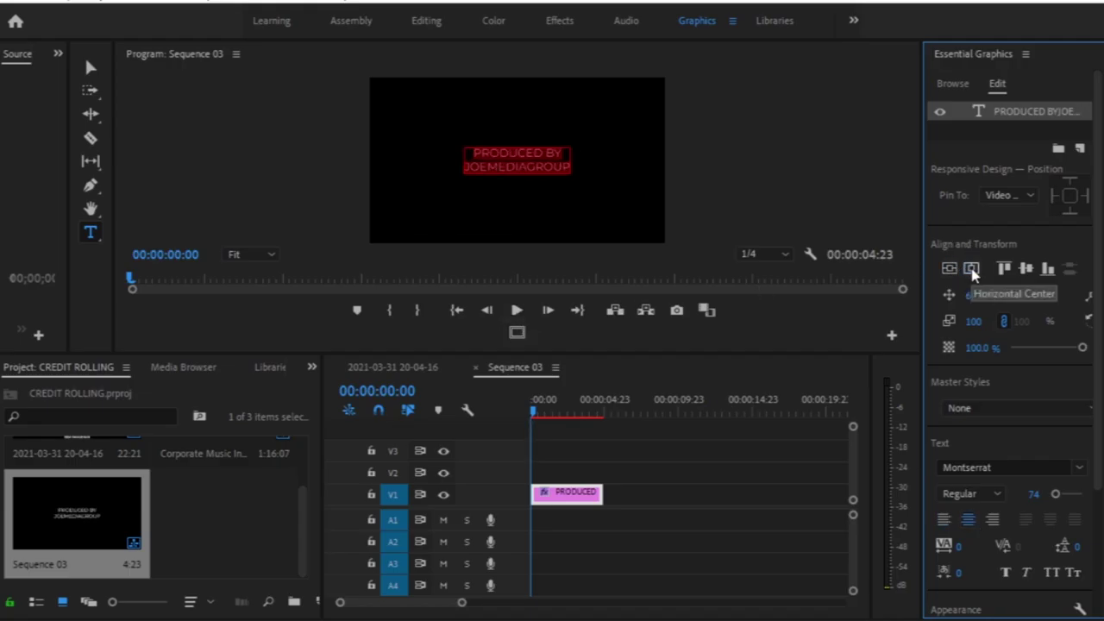
Set the company-name line to Bold and add a blank line below it.
drag(466, 166, 584, 176)
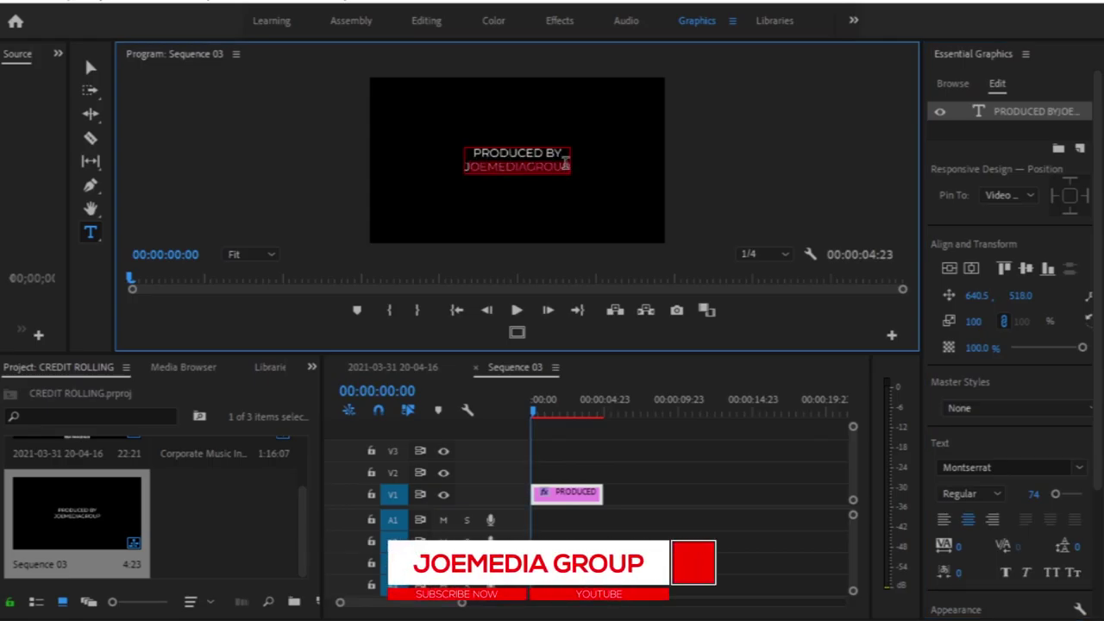
drag(568, 166, 447, 176)
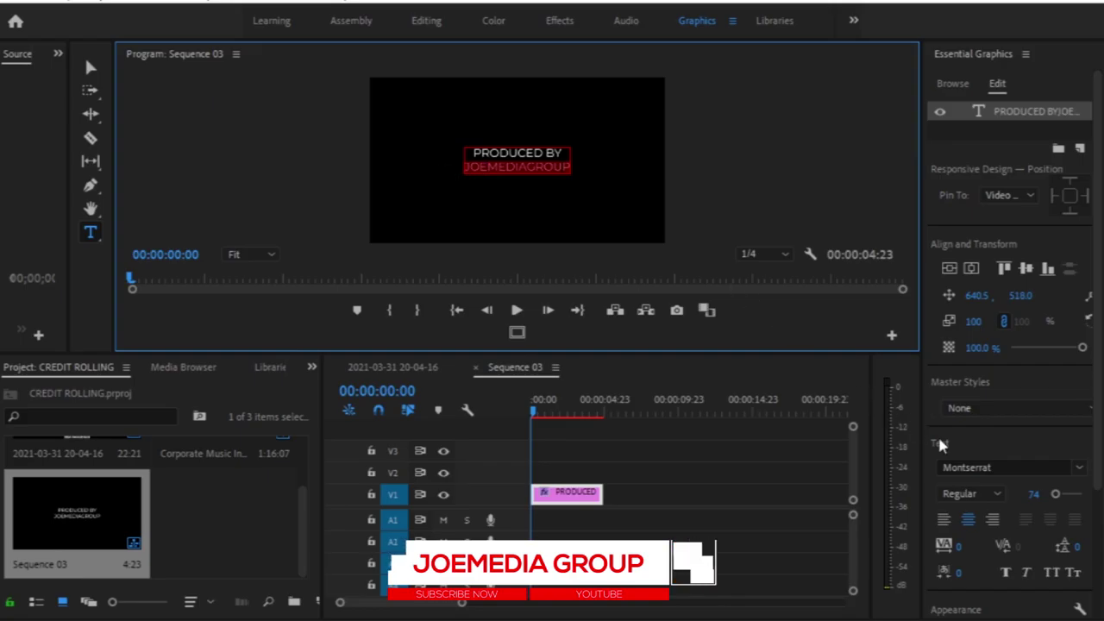
click(992, 495)
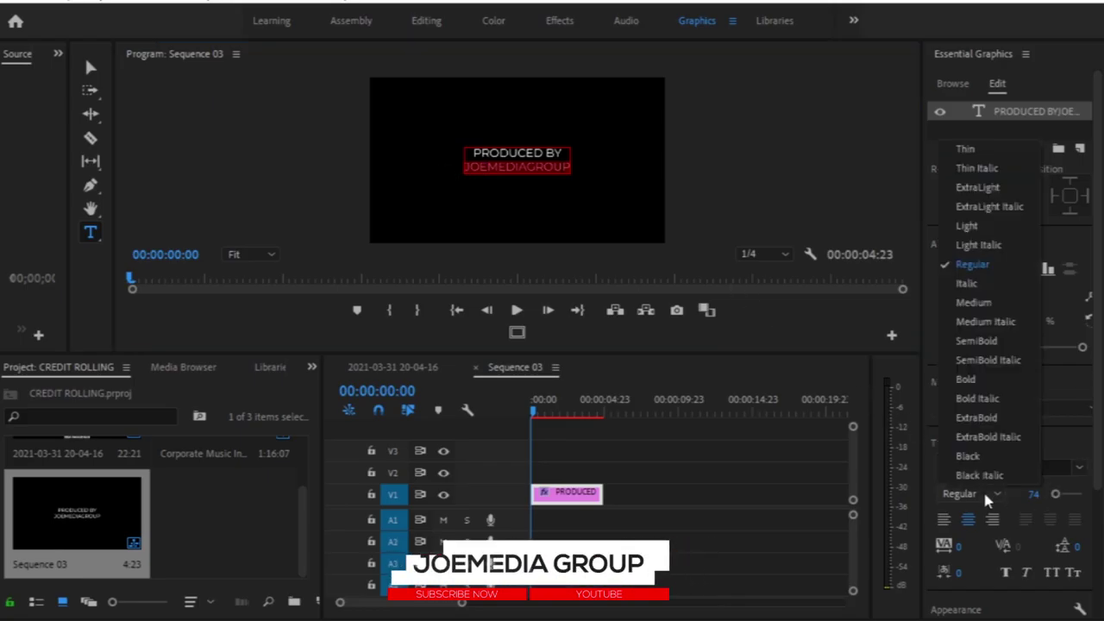
click(979, 380)
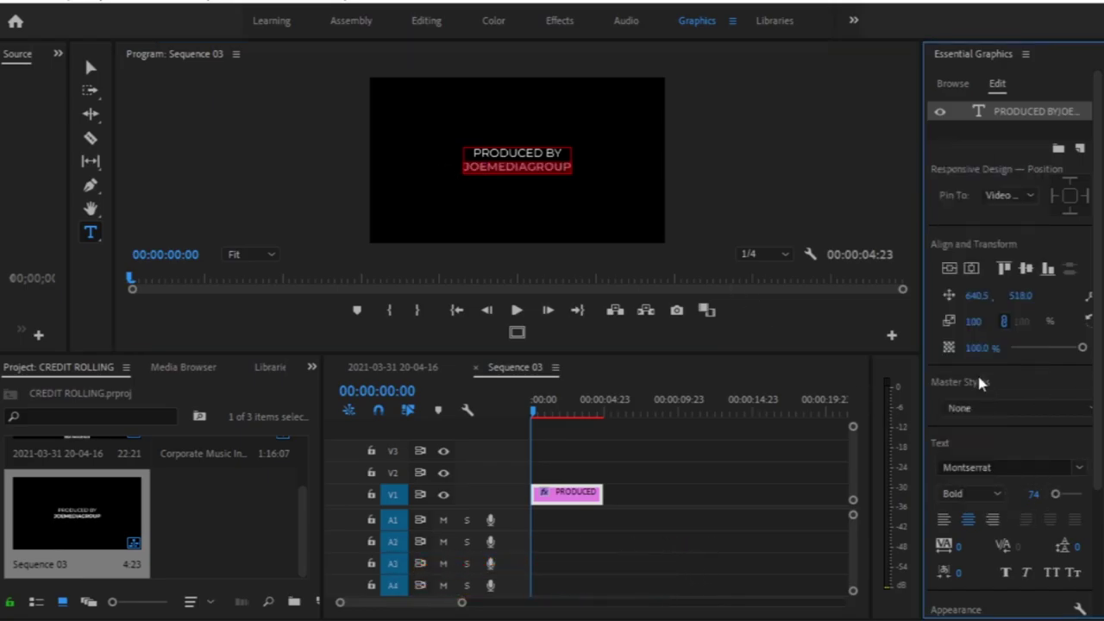
click(567, 165)
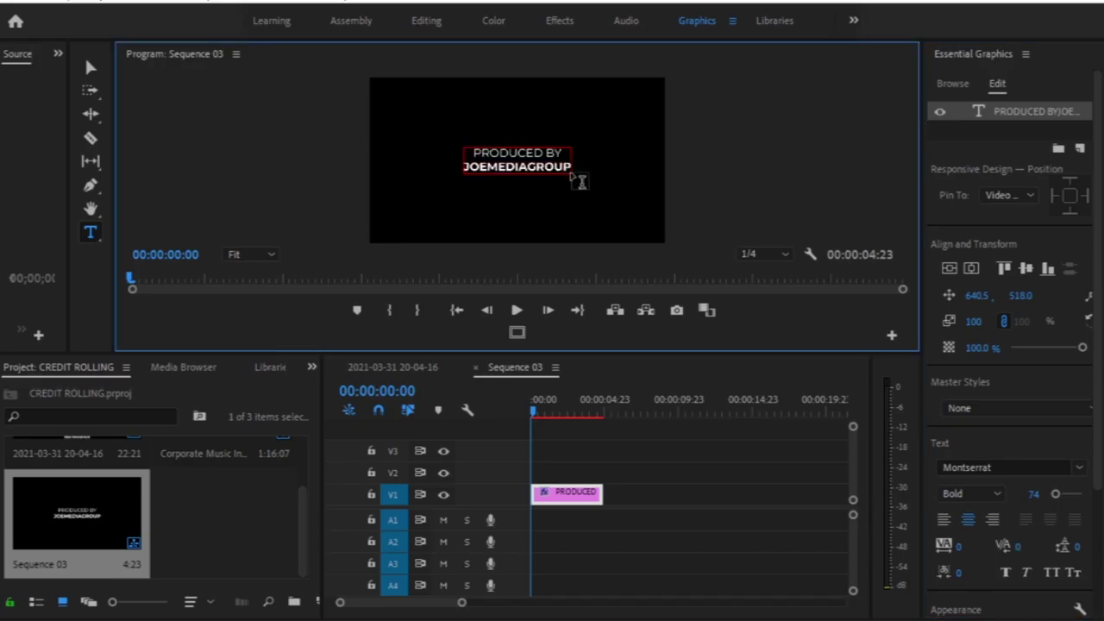
key(Return)
Type a STORY BY heading with the writer's name on the line below.
key(Return)
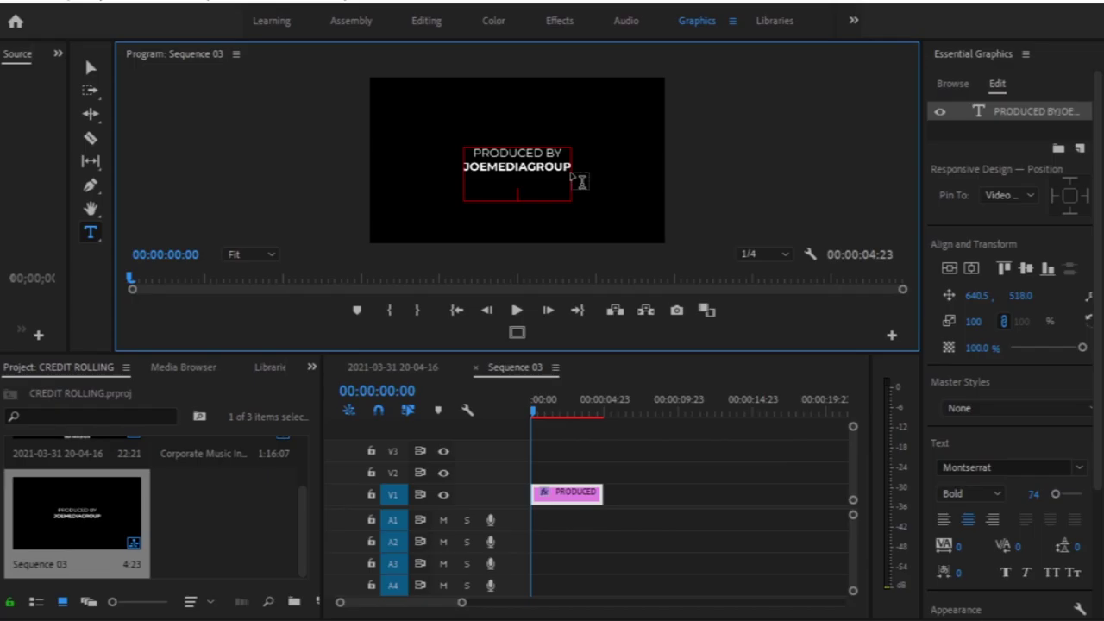
text(e)
key(BackSpace)
text(St)
key(BackSpace)
key(BackSpace)
text(STORY)
text( BY)
key(Return)
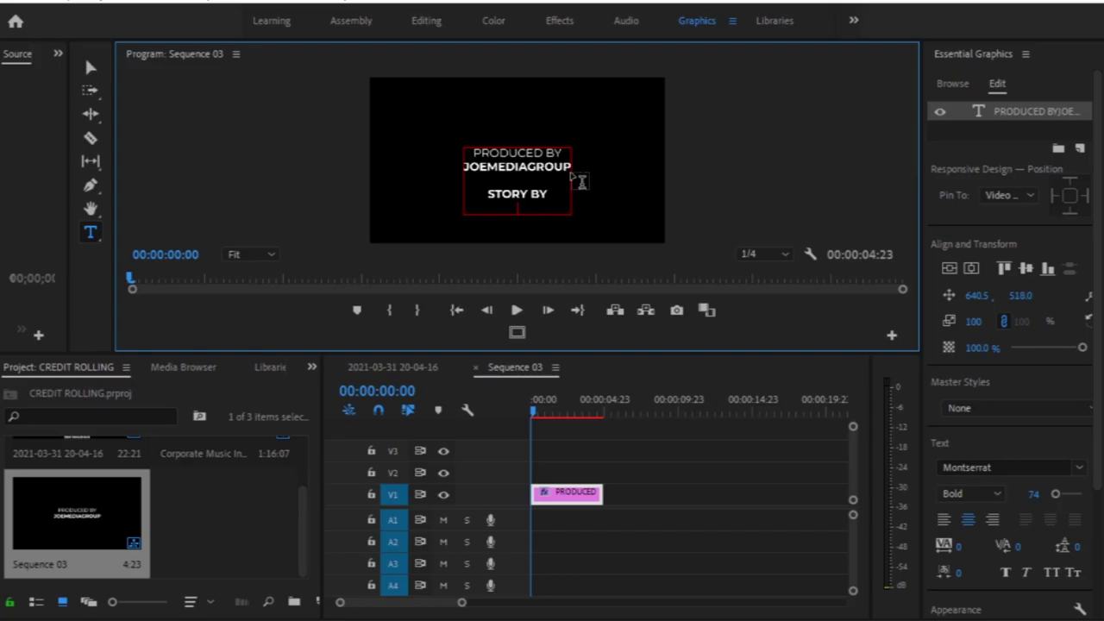
text(JKU)
key(BackSpace)
key(BackSpace)
text(UMA)
text( HAS)
text(AA)
key(BackSpace)
key(BackSpace)
text(SAN)
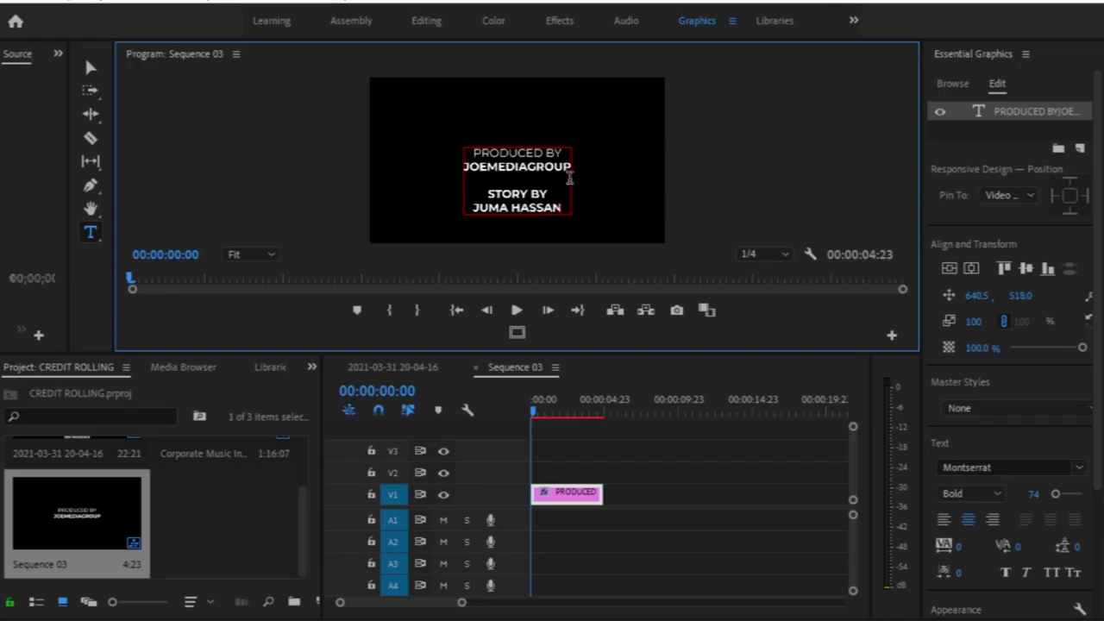
Set the STORY BY heading to Regular font weight.
drag(488, 194, 564, 200)
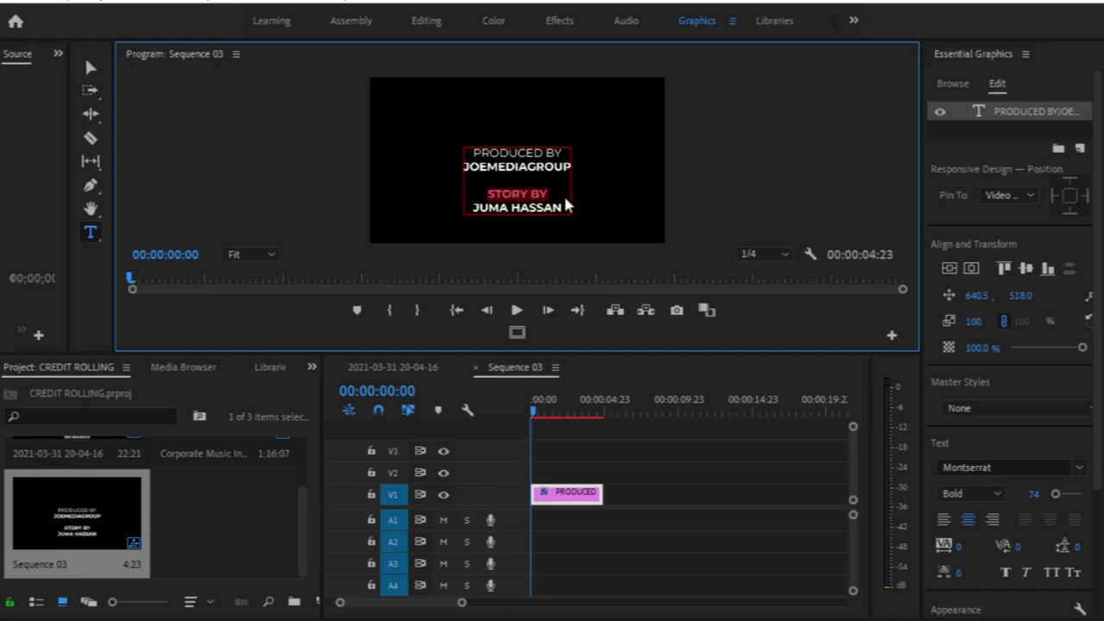
click(970, 494)
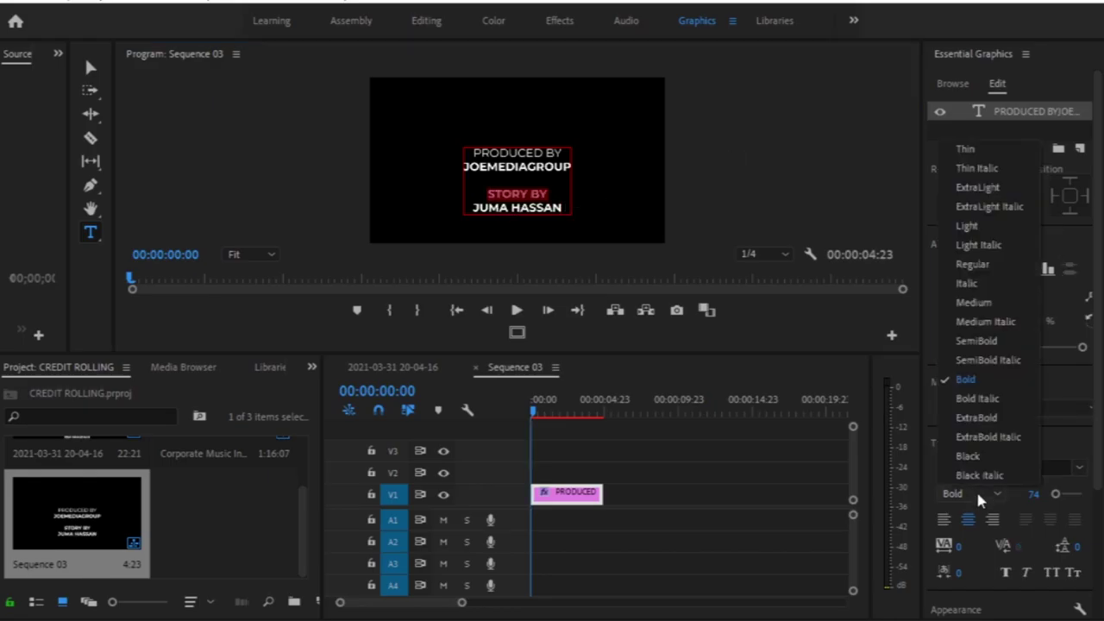
click(979, 302)
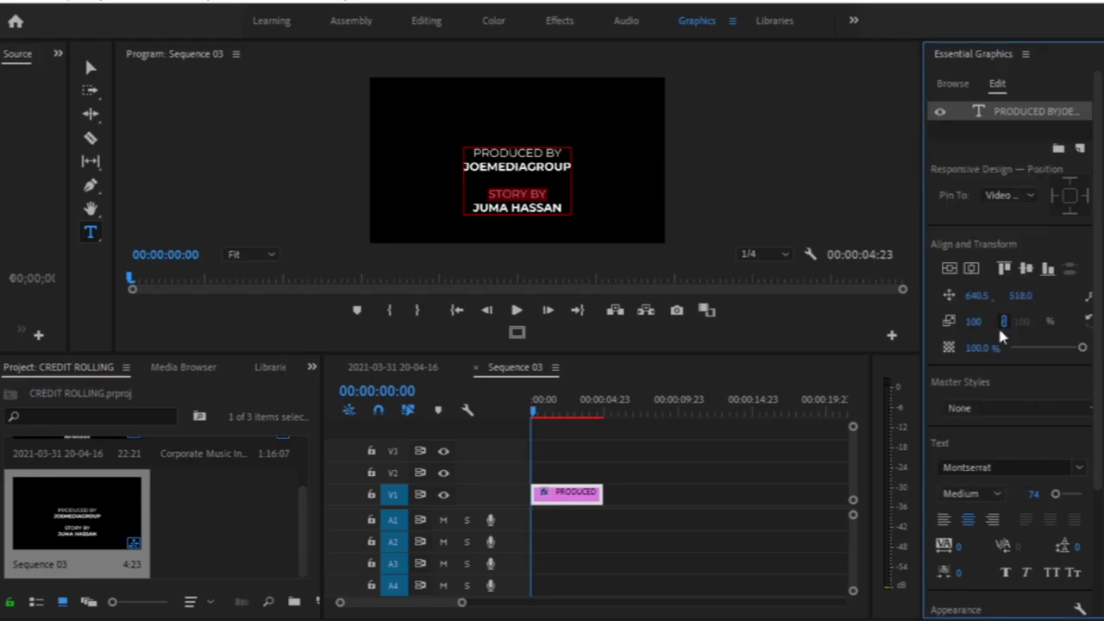
click(988, 494)
click(972, 263)
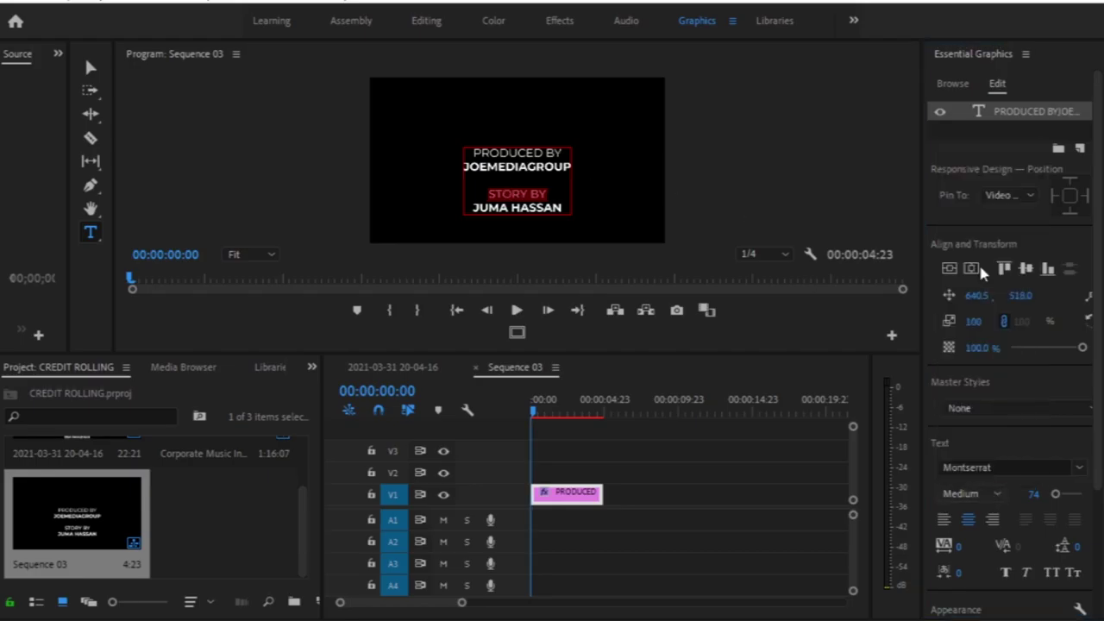
click(562, 207)
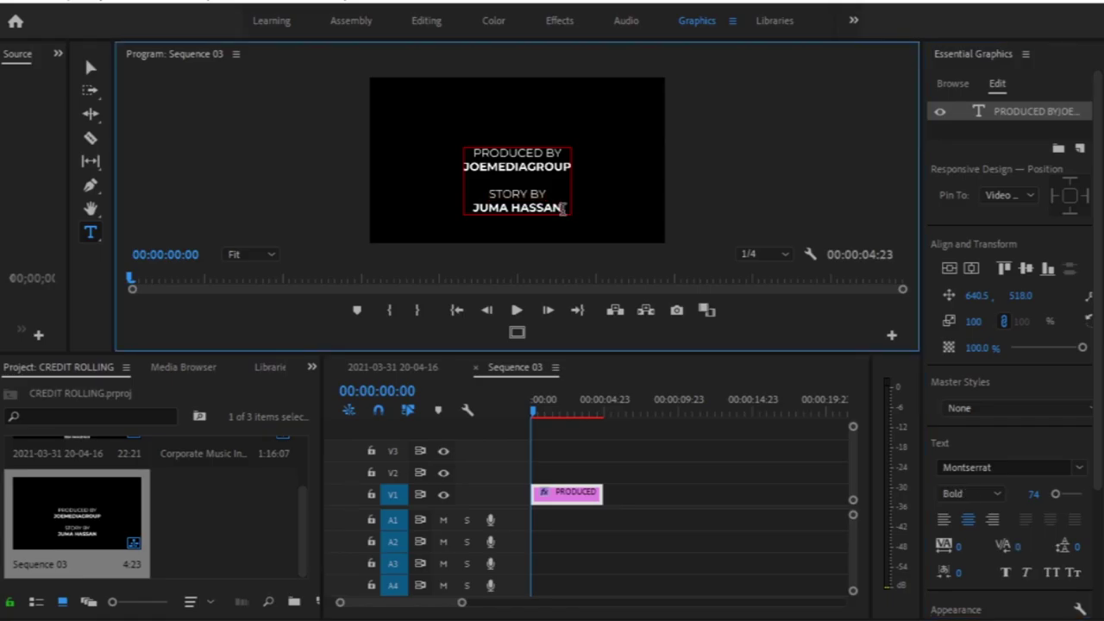
Add an EDITOR line beneath the writer's name, followed by a new empty line.
key(Return)
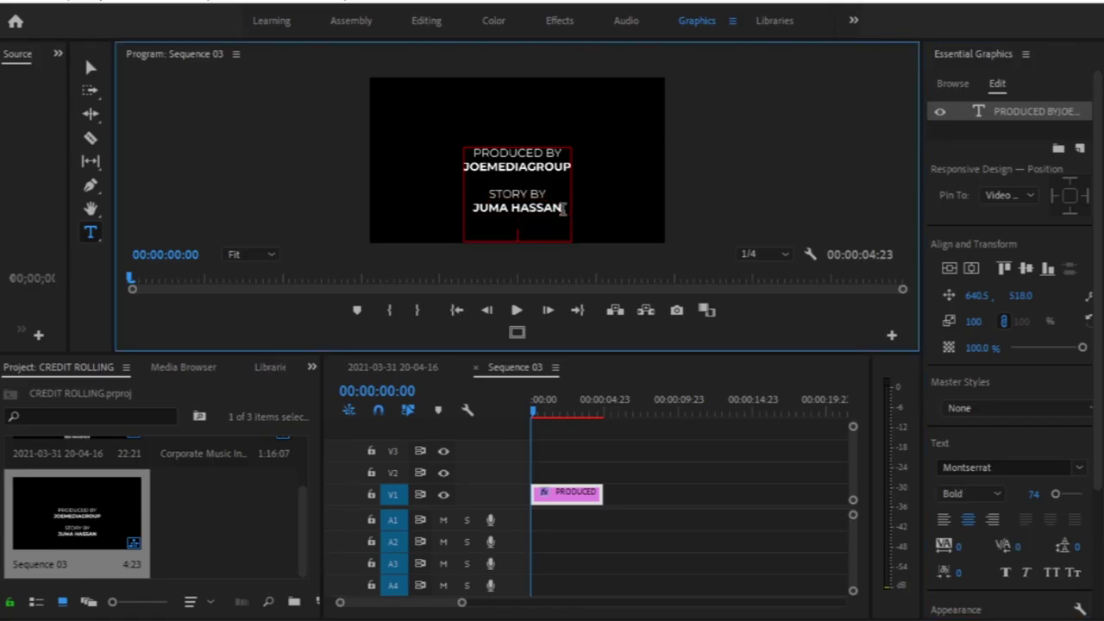
text(e)
key(BackSpace)
text(Editor)
key(BackSpace)
key(BackSpace)
key(BackSpace)
key(BackSpace)
key(BackSpace)
text(EDIAGRO)
key(BackSpace)
text(ITOR)
key(Return)
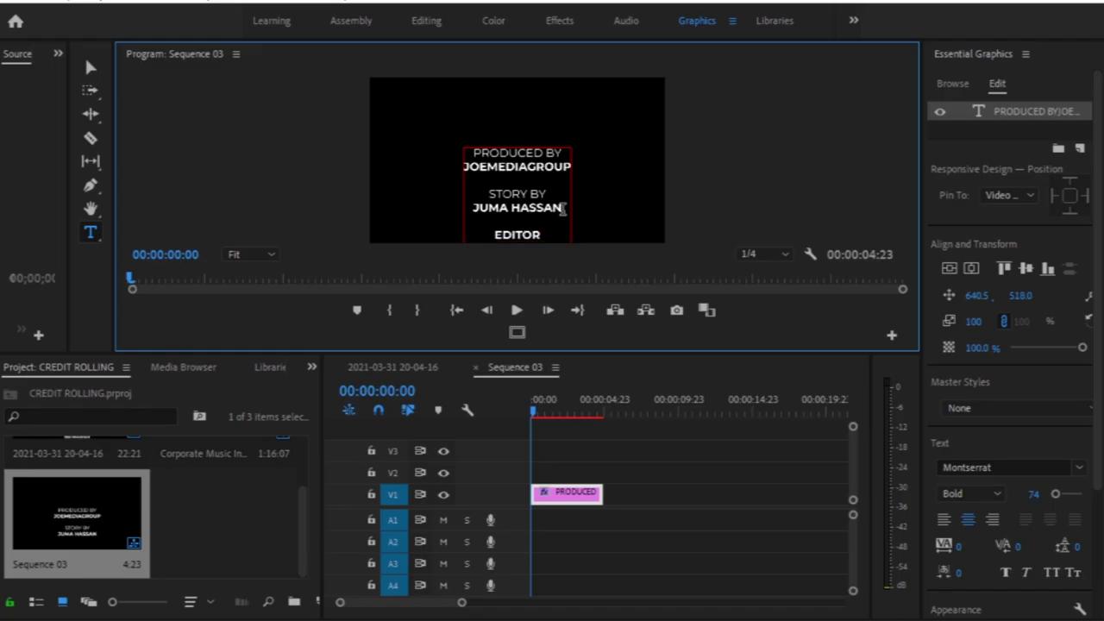
Move the credit block higher in the frame and return to editing its text.
click(90, 67)
drag(524, 211, 522, 180)
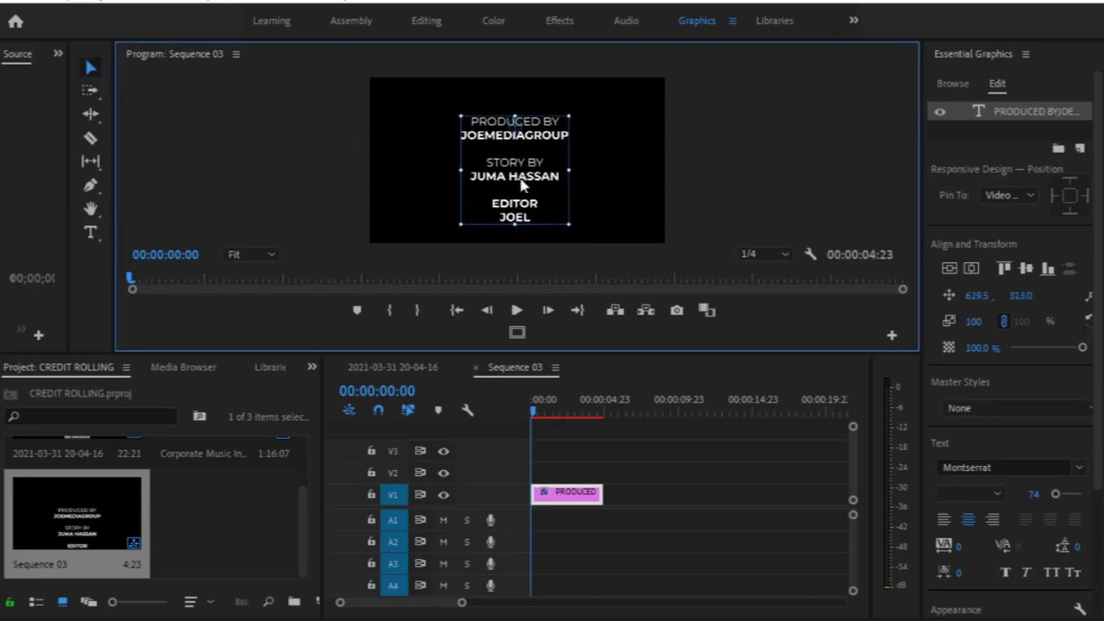
double_click(528, 217)
click(528, 218)
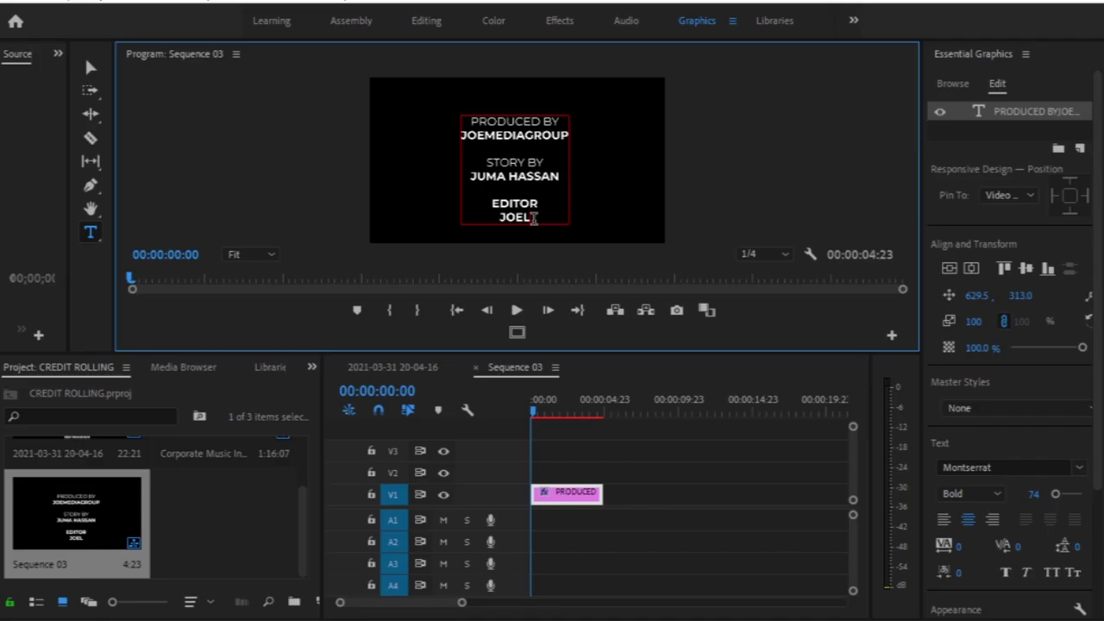
Set the EDITOR heading to Regular weight and deselect the credits text.
drag(539, 203, 460, 203)
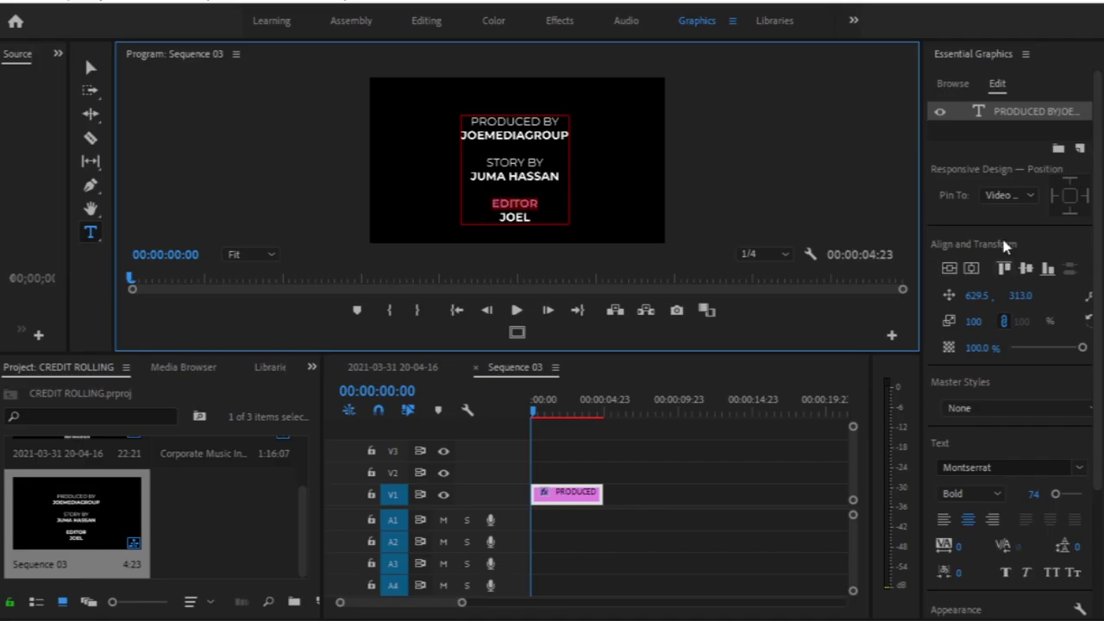
click(967, 494)
click(972, 264)
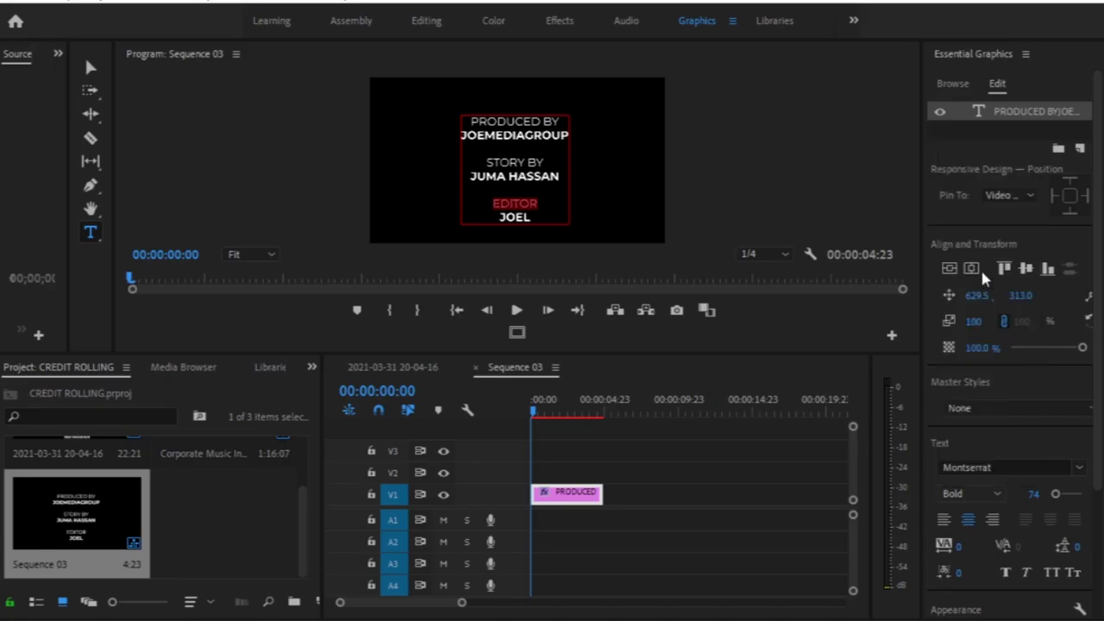
click(91, 68)
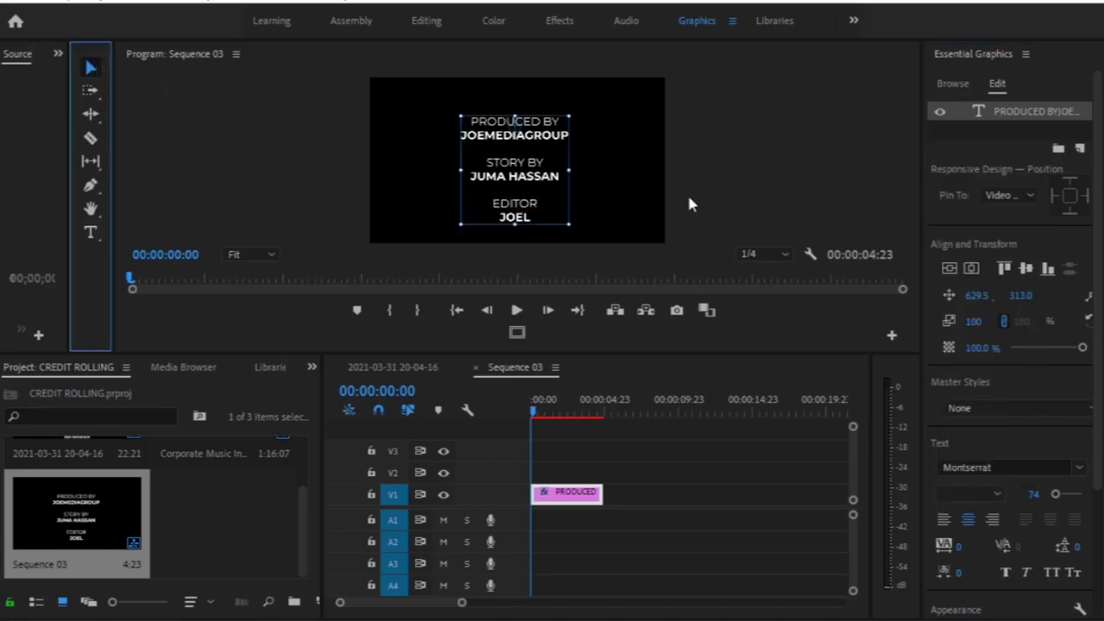
click(673, 181)
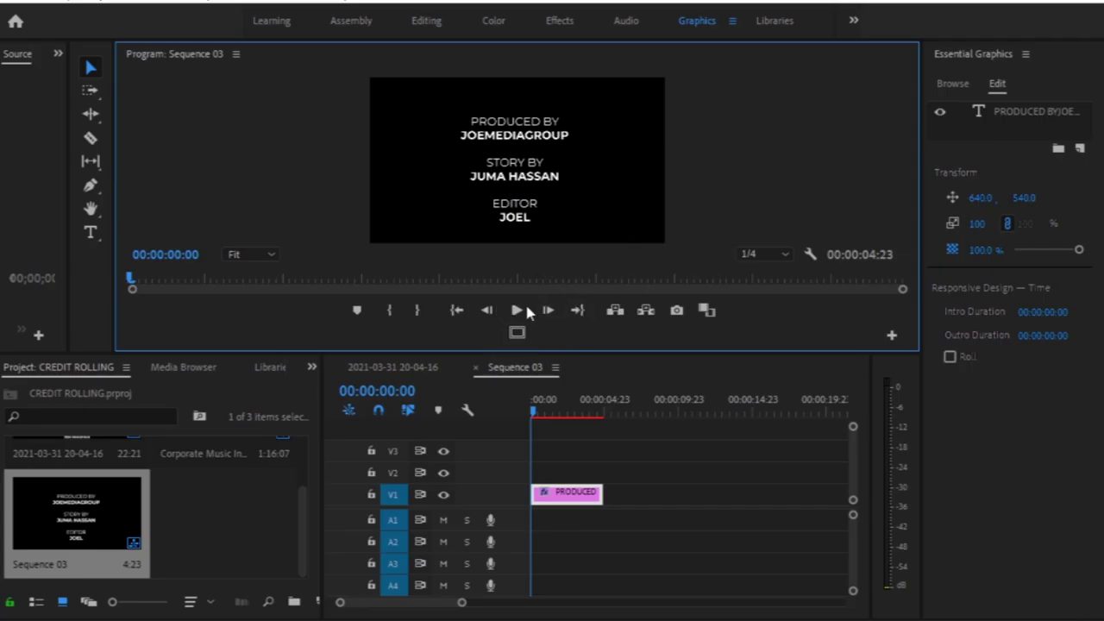
click(375, 369)
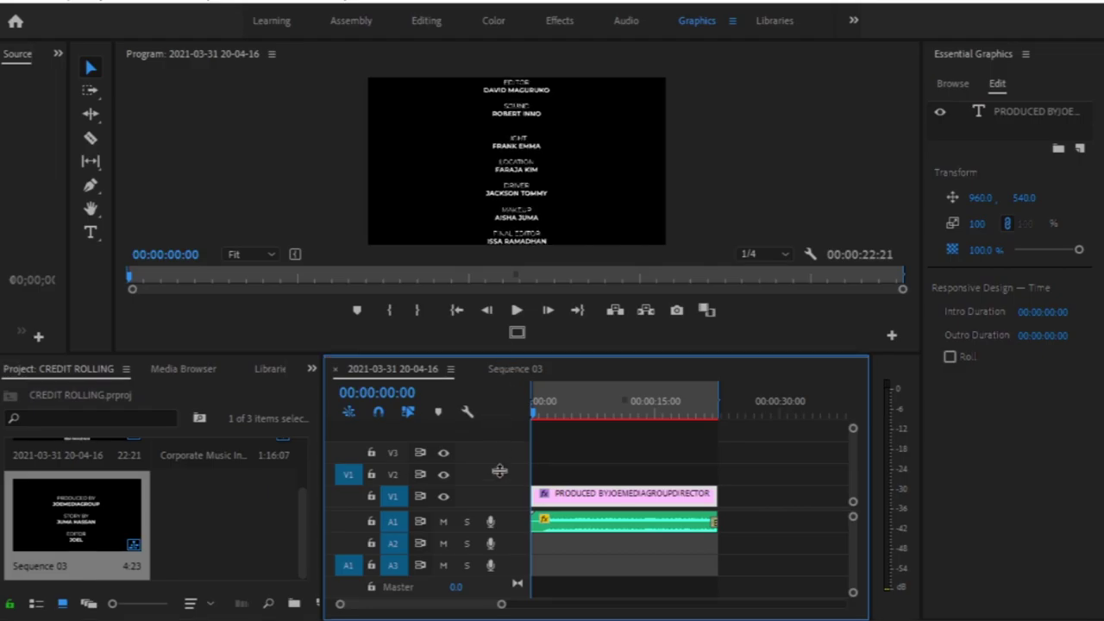
drag(509, 355, 509, 539)
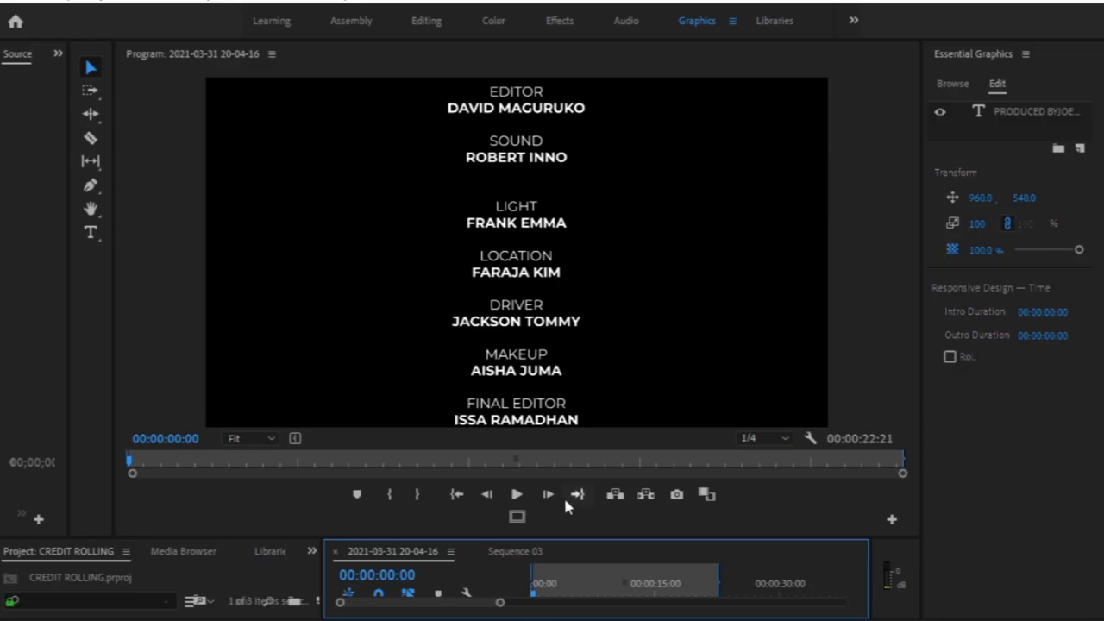
drag(568, 538, 567, 413)
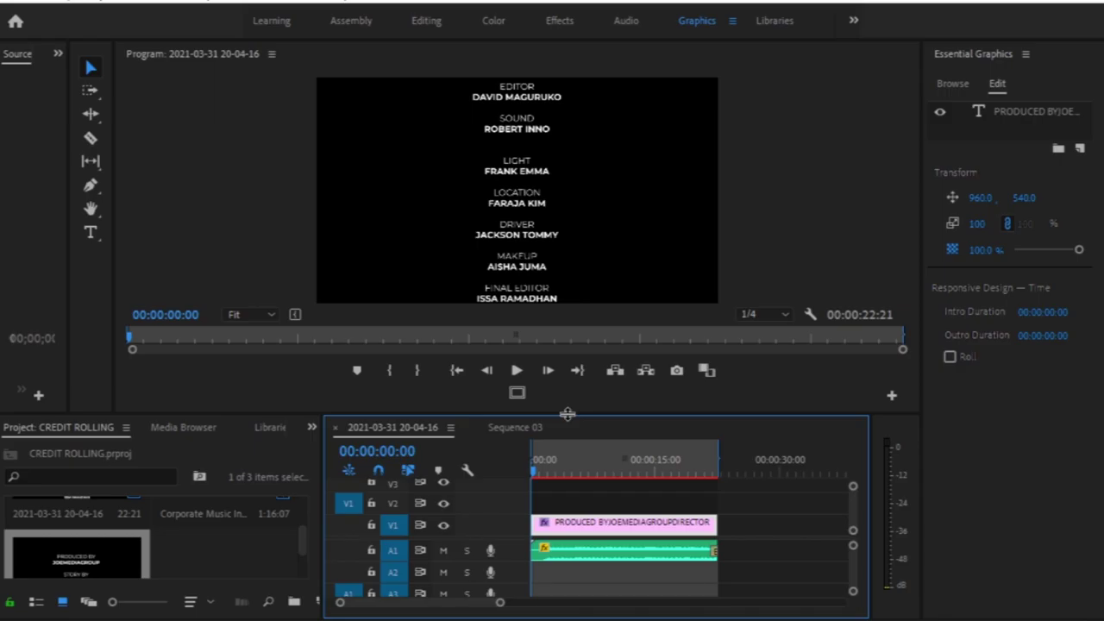
drag(500, 602, 483, 602)
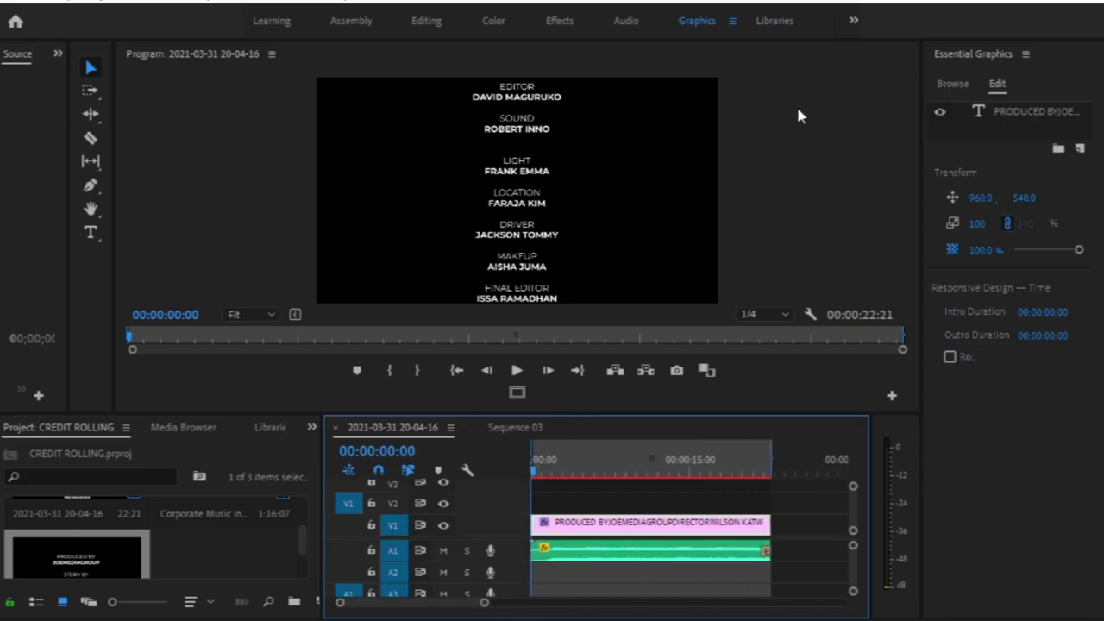
click(1021, 110)
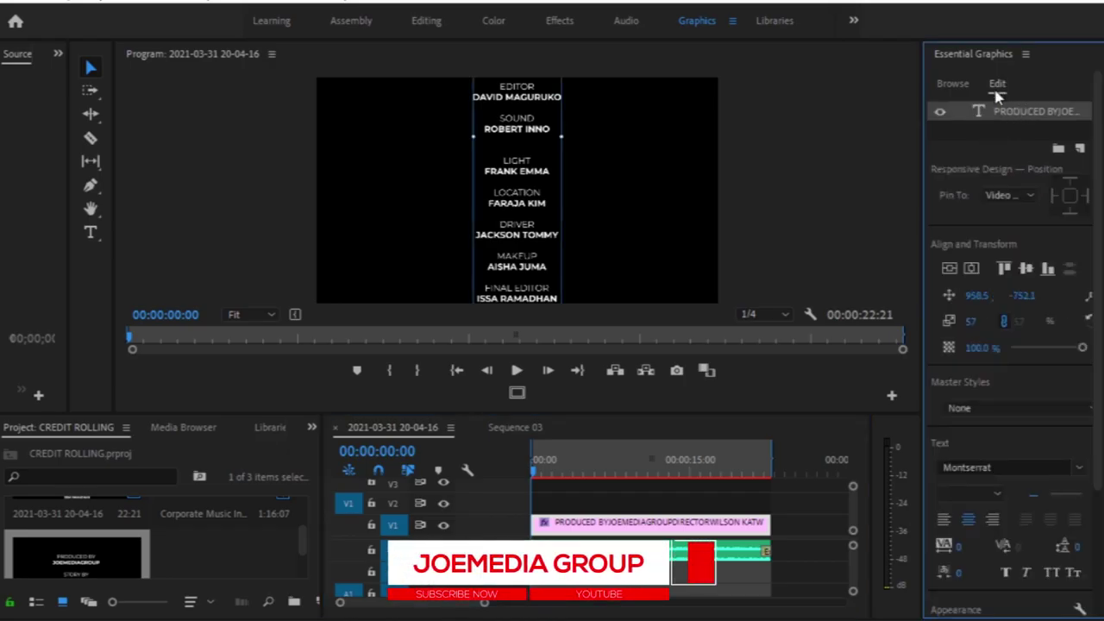
click(983, 133)
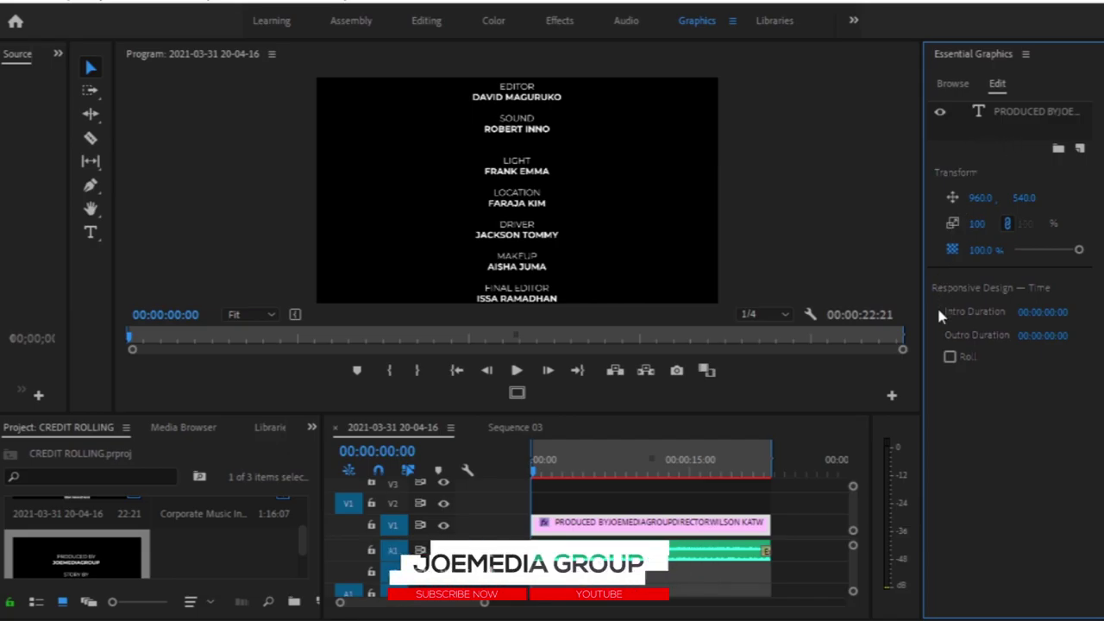
Make the credits roll with 00:00:04:00 Ease In and Ease Out, then preview it.
click(951, 358)
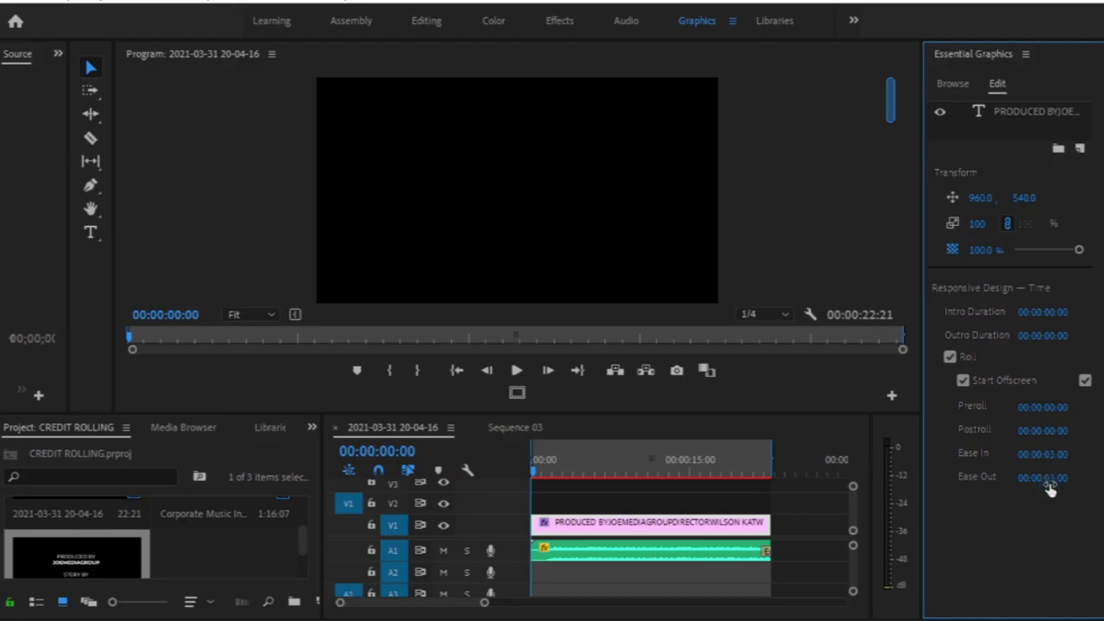
click(1050, 456)
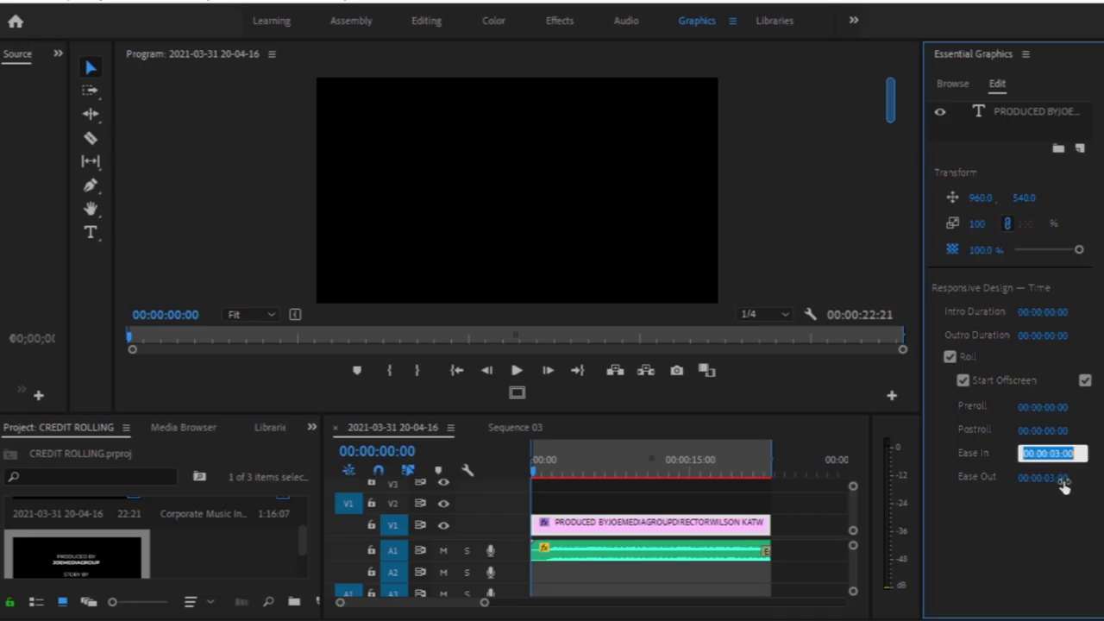
key(End)
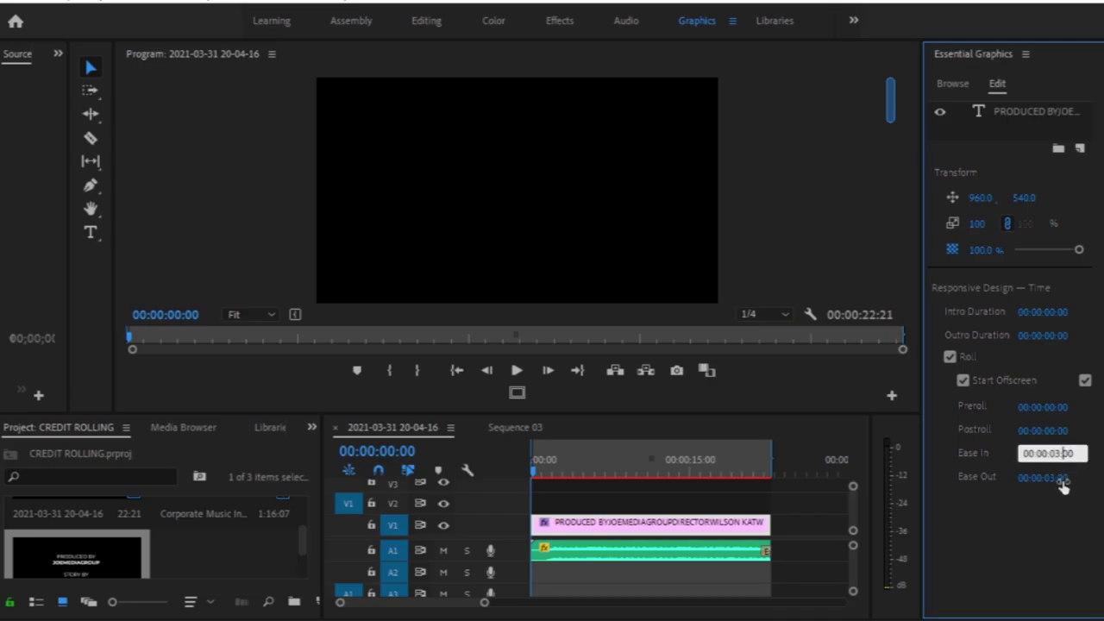
text(4)
click(1045, 478)
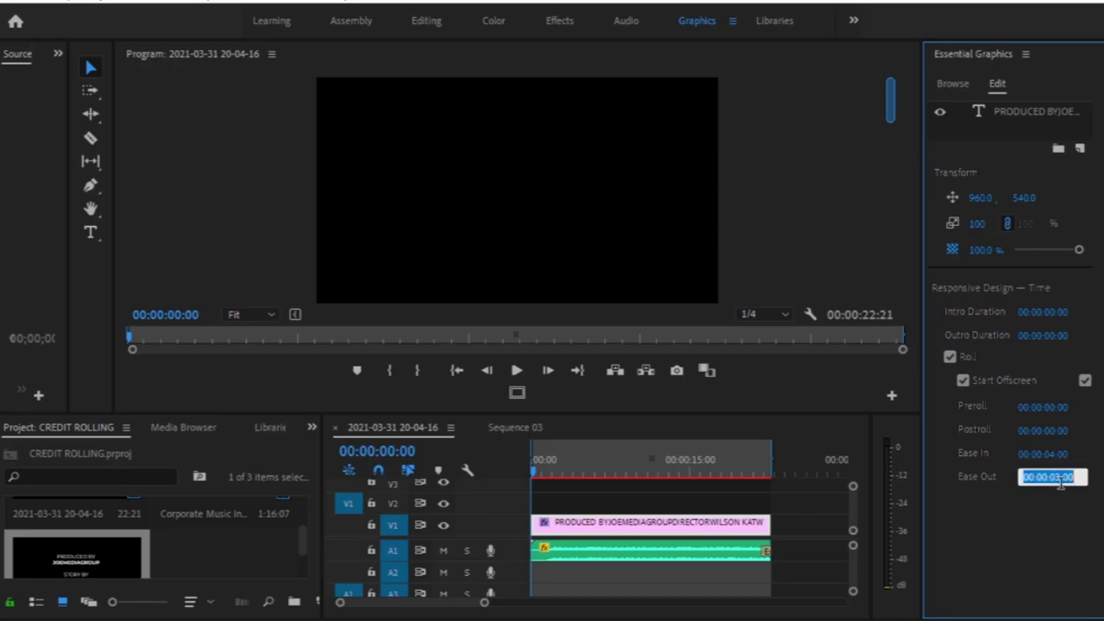
click(1062, 477)
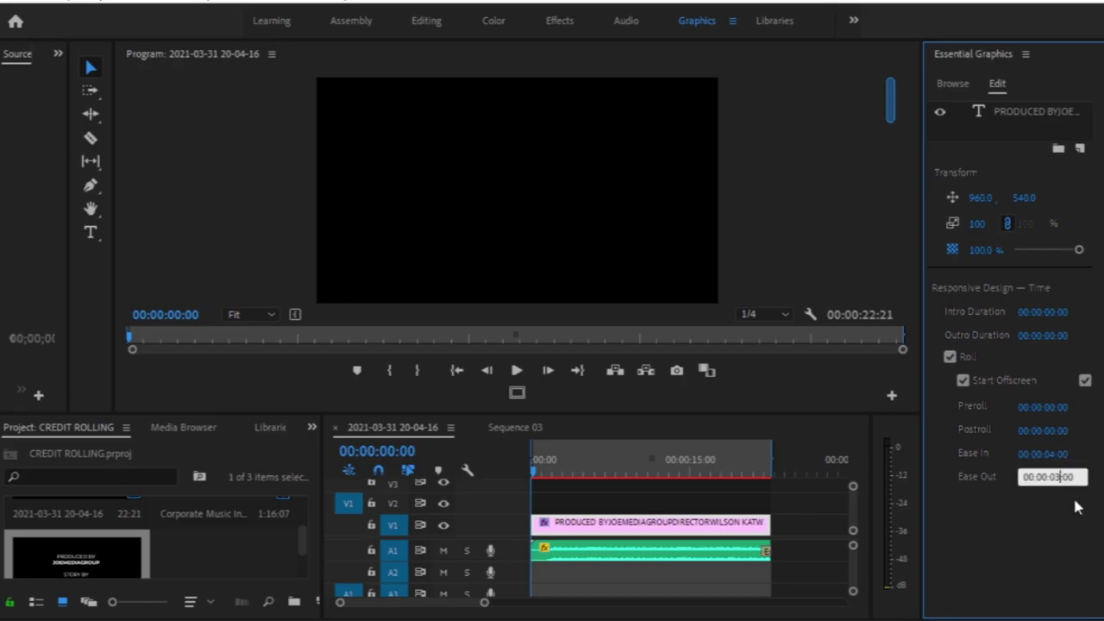
key(BackSpace)
text(4)
key(Return)
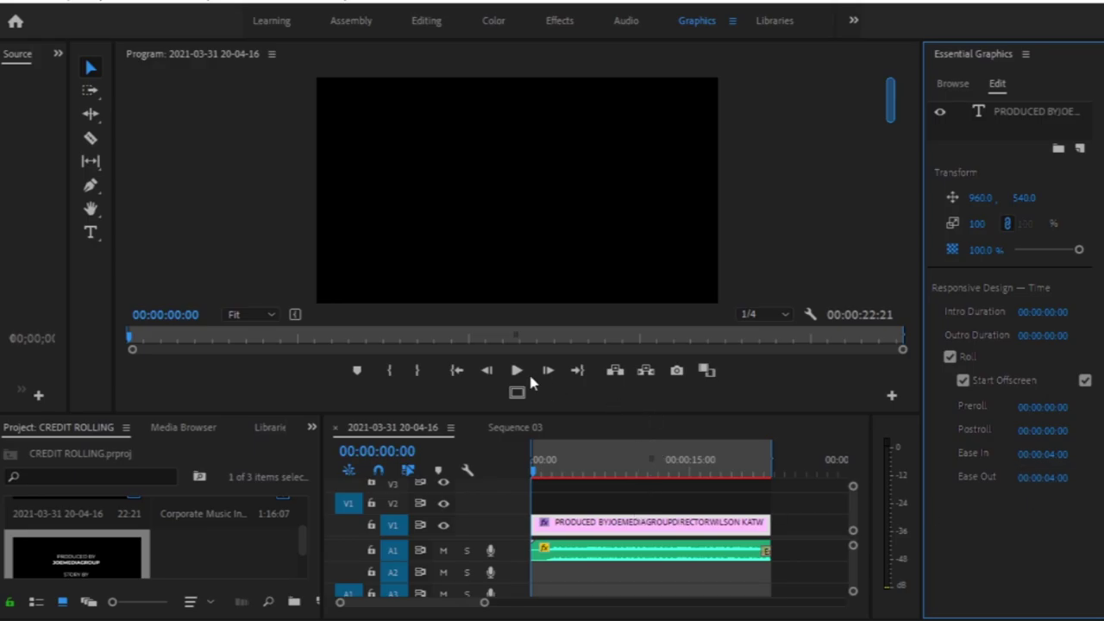
click(520, 372)
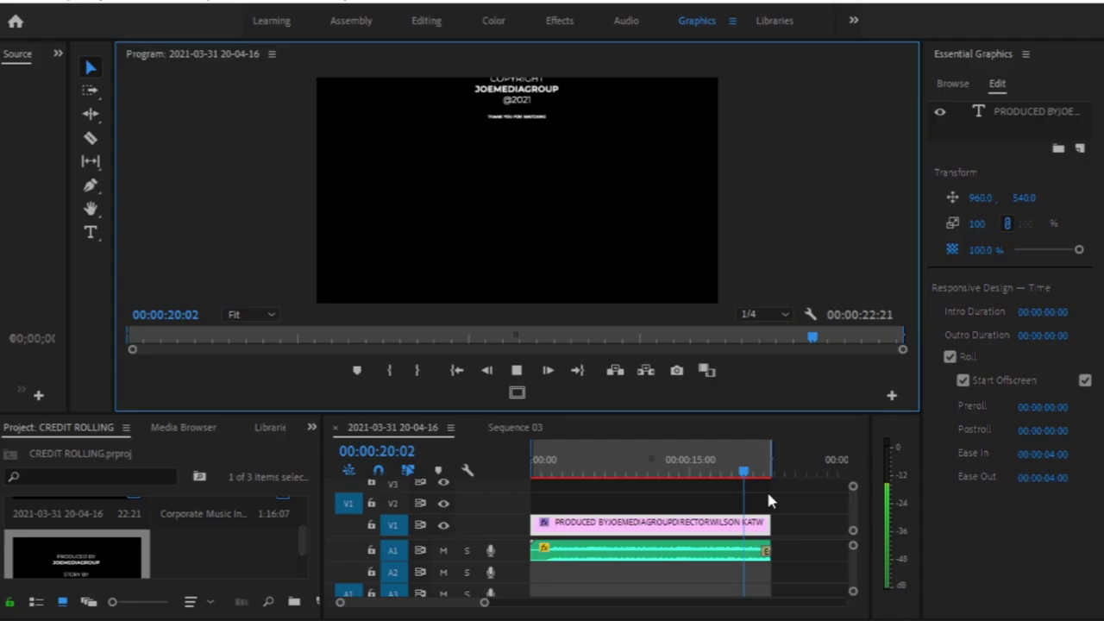
Stop playback near the start and select the credits title clip on V1.
click(540, 470)
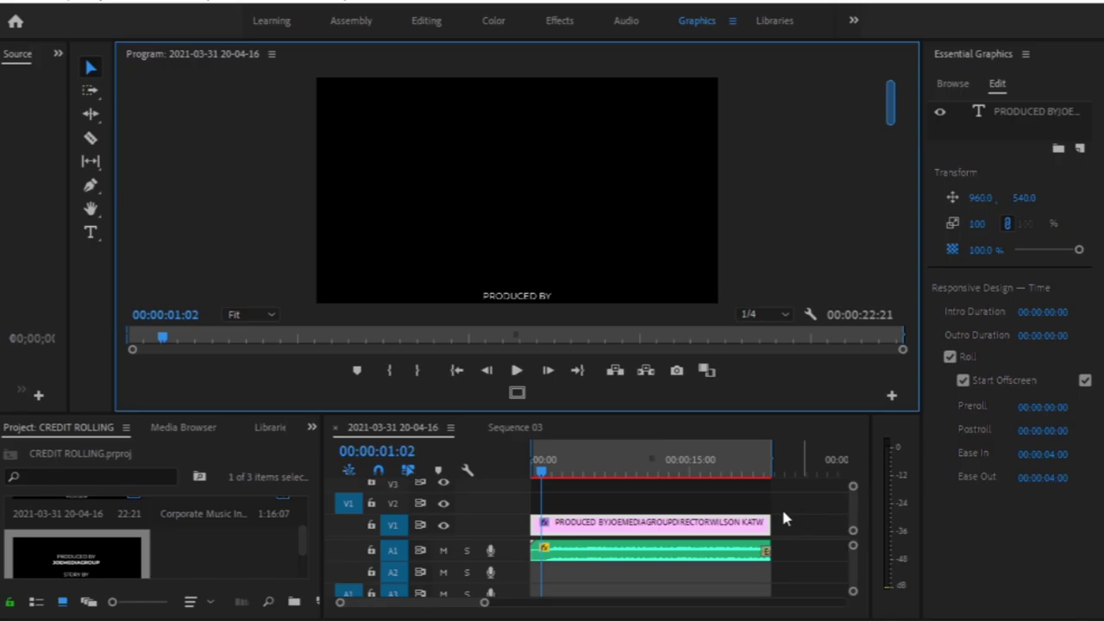
click(622, 526)
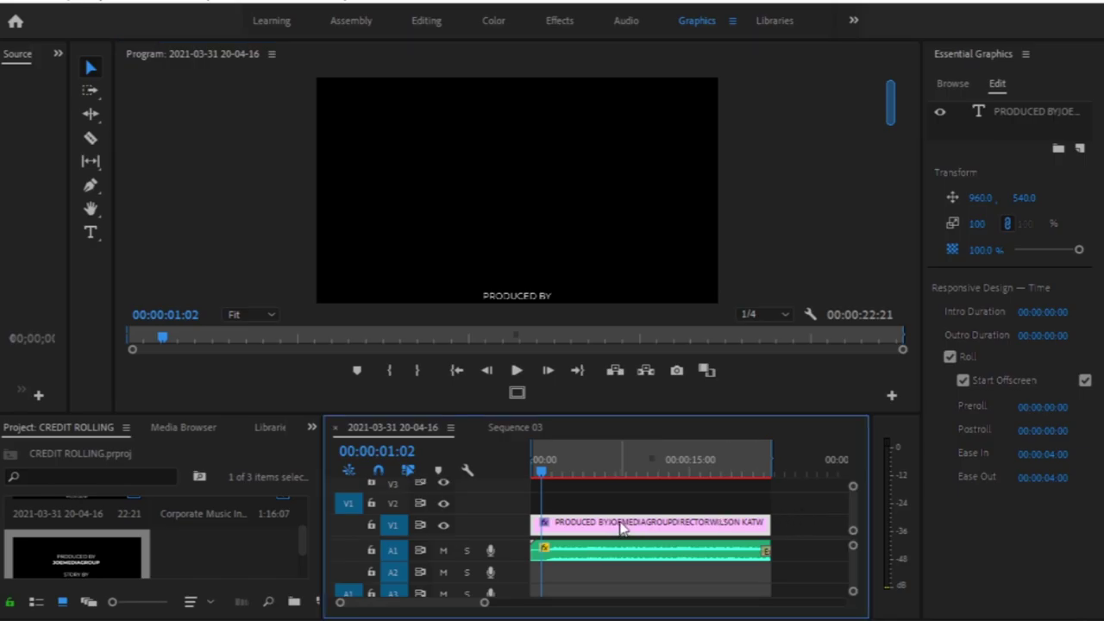
Open Export As Motion Graphics Template for the credits clip, defaulting to the name CREDIT ROLLING.
right_click(640, 529)
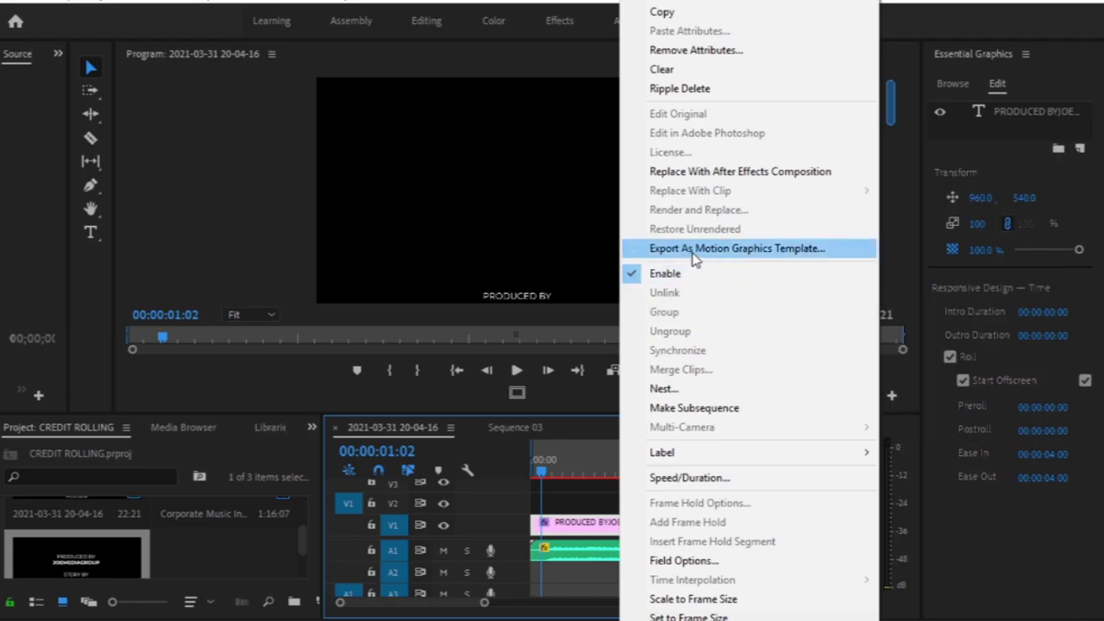
click(701, 249)
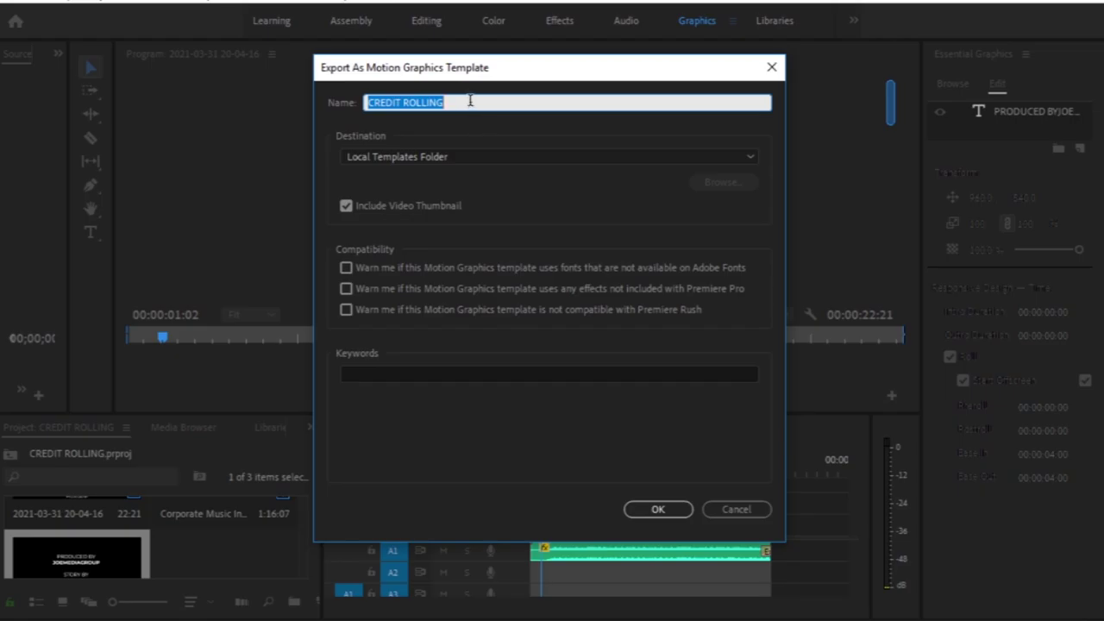
Rename the template to 'Credits texts' and export it to the Local Templates Folder.
key(BackSpace)
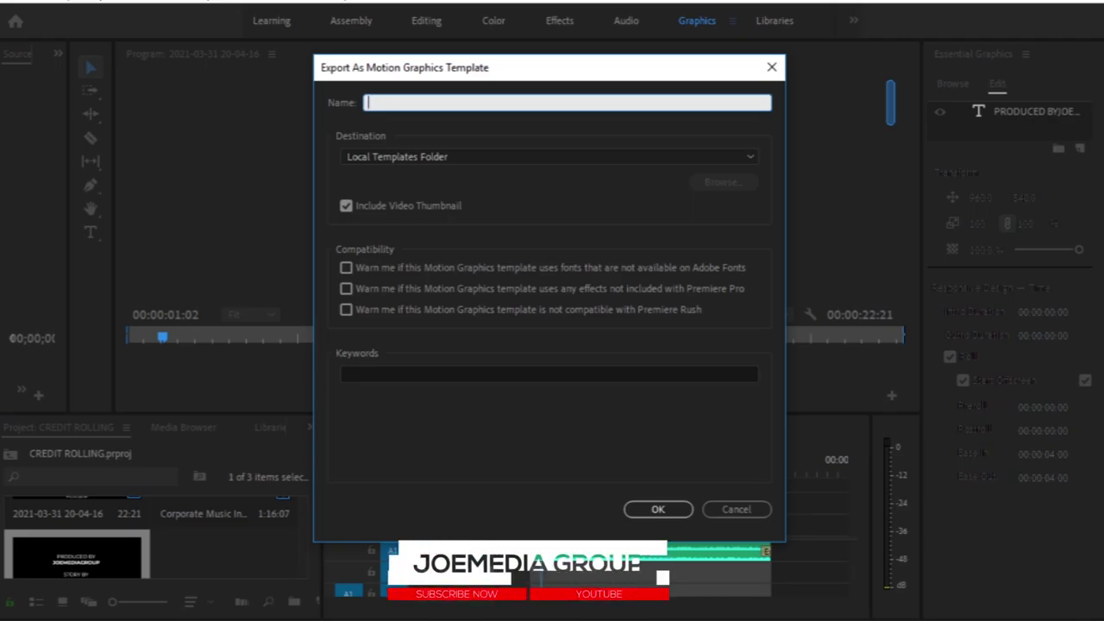
text(Cre)
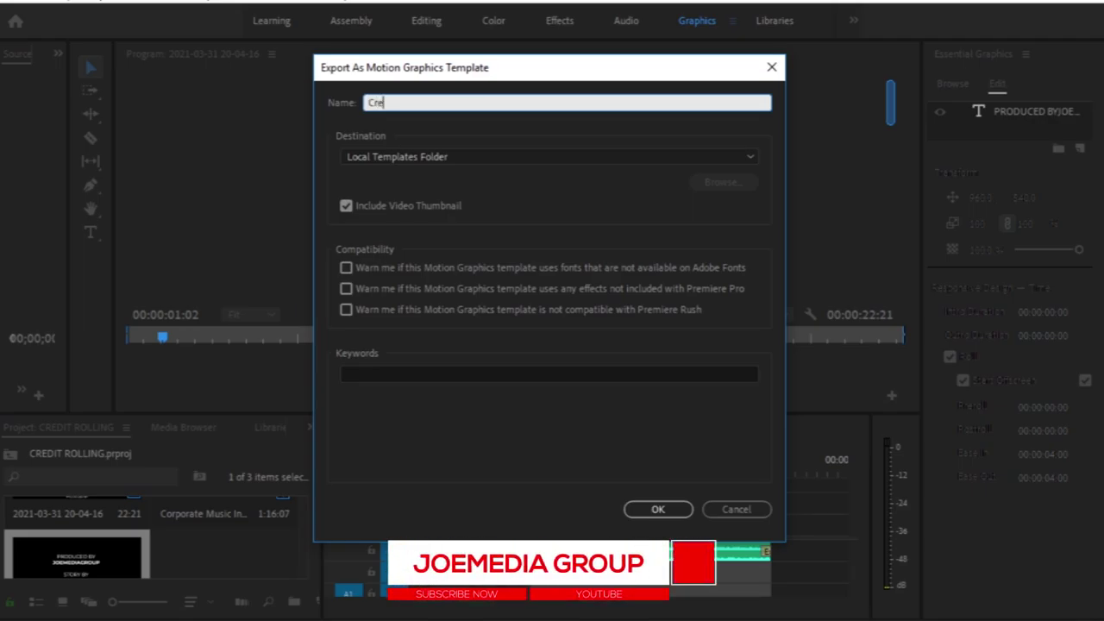
text(di)
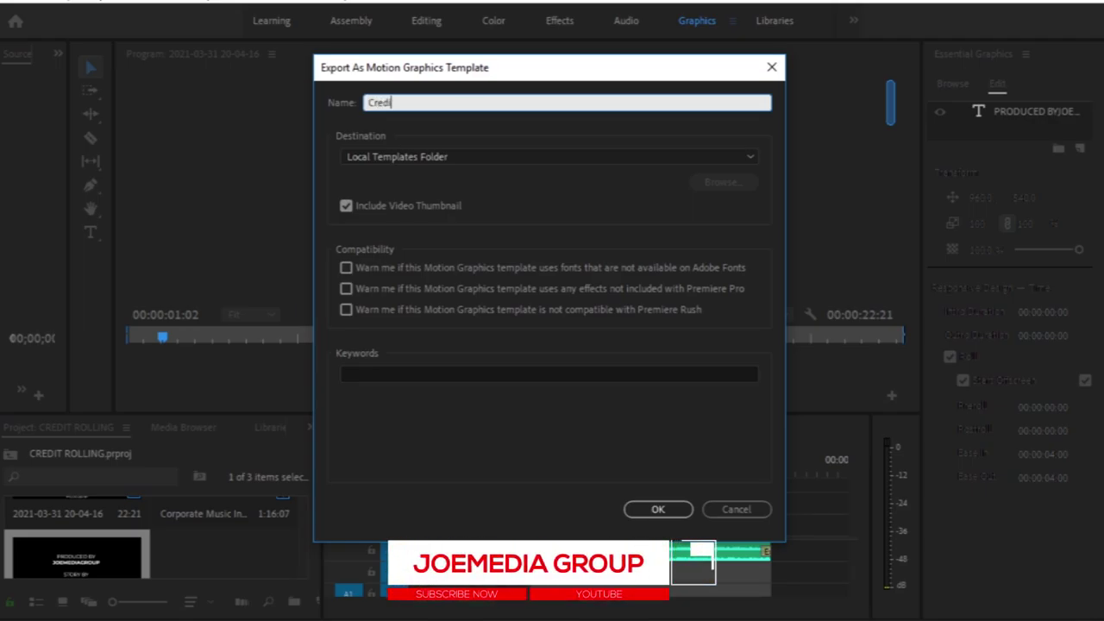
text(ts te)
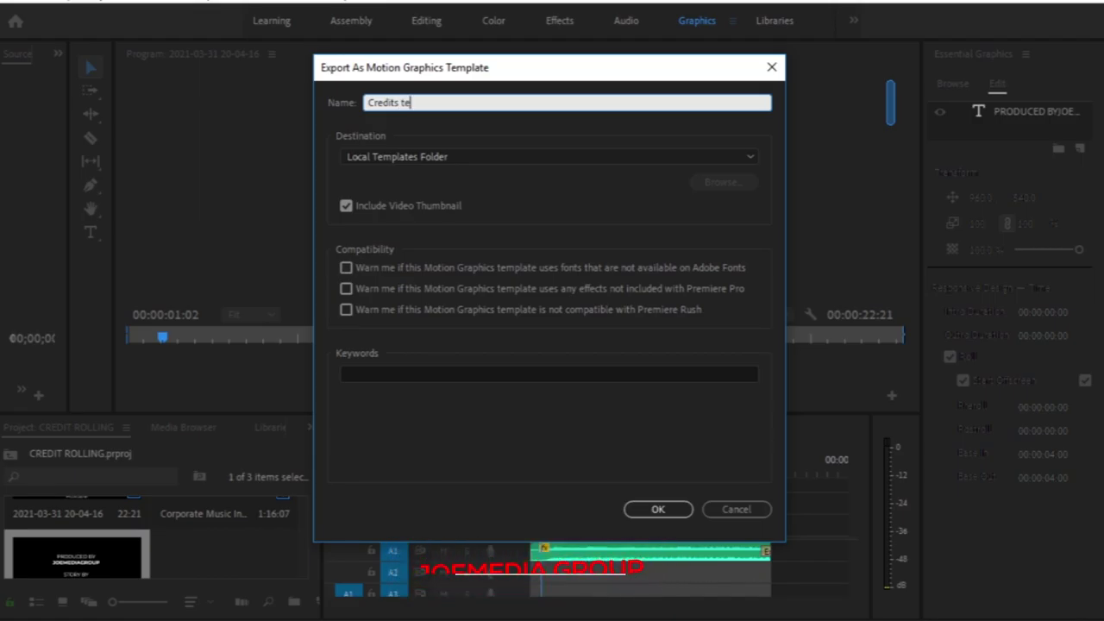
text(xts)
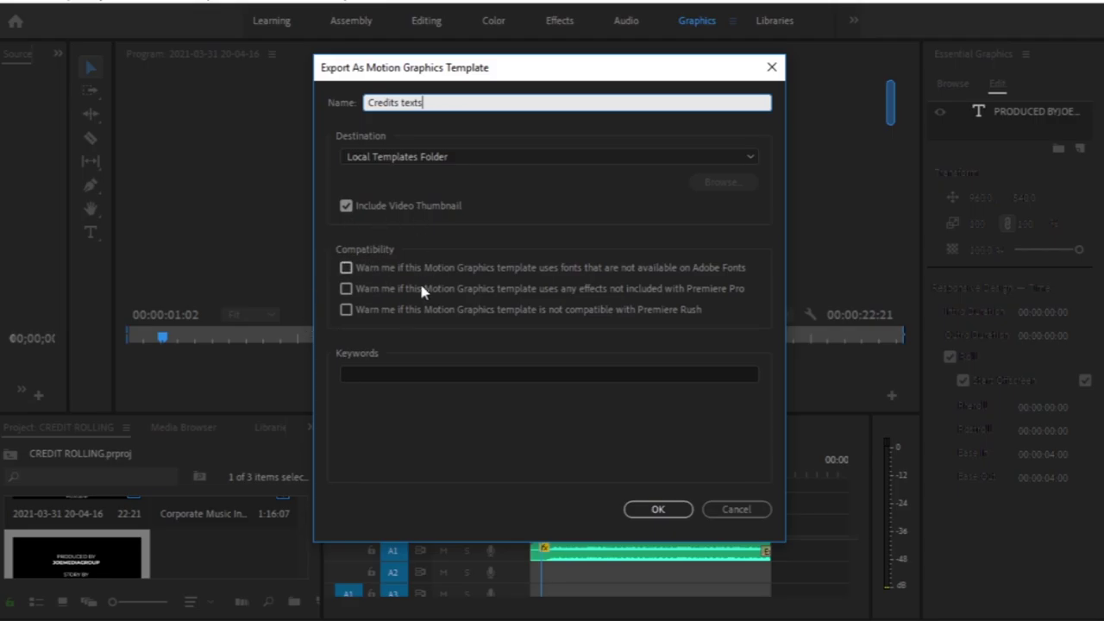
click(650, 509)
click(651, 510)
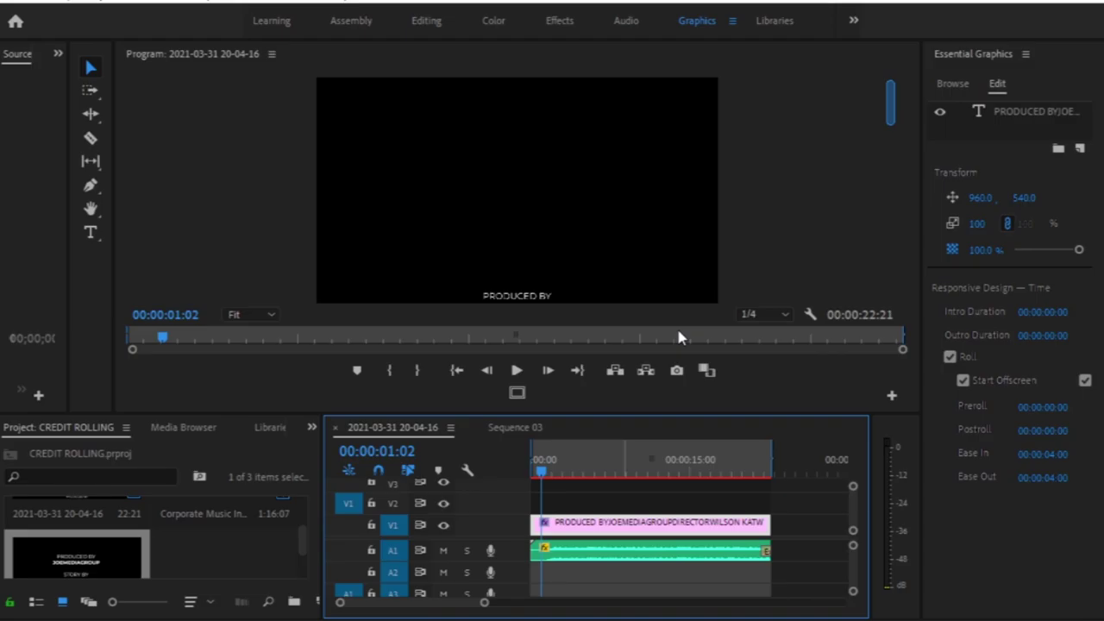
Search the template library for 'credit' and scroll down to locate the Credits texts template.
click(953, 83)
click(996, 150)
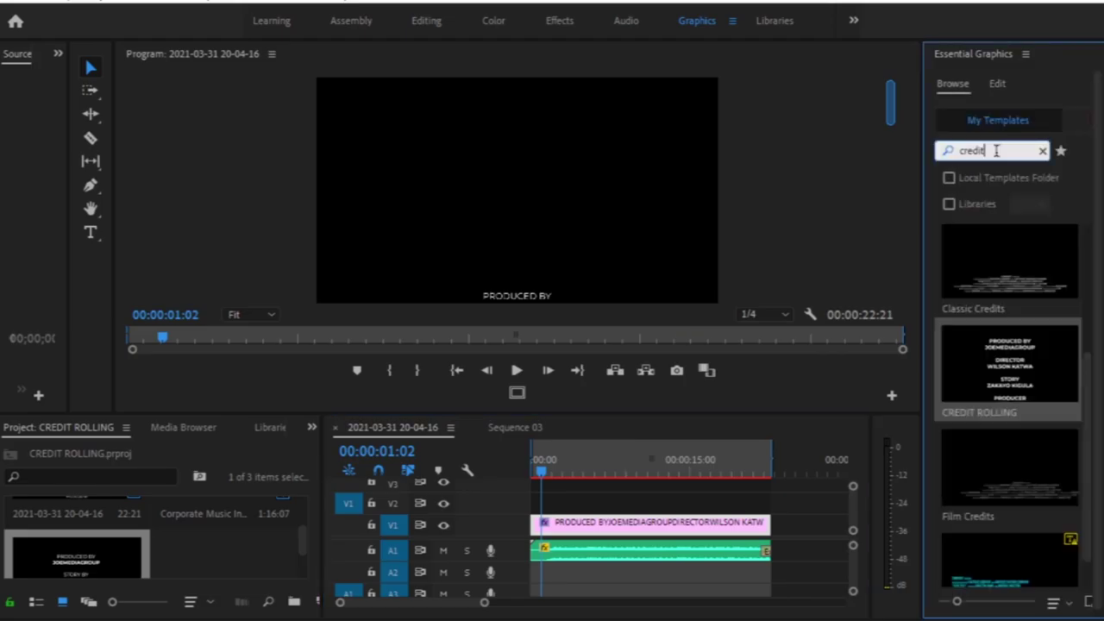
key(BackSpace)
key(BackSpace)
key(BackSpace)
key(BackSpace)
key(BackSpace)
key(BackSpace)
text(credit)
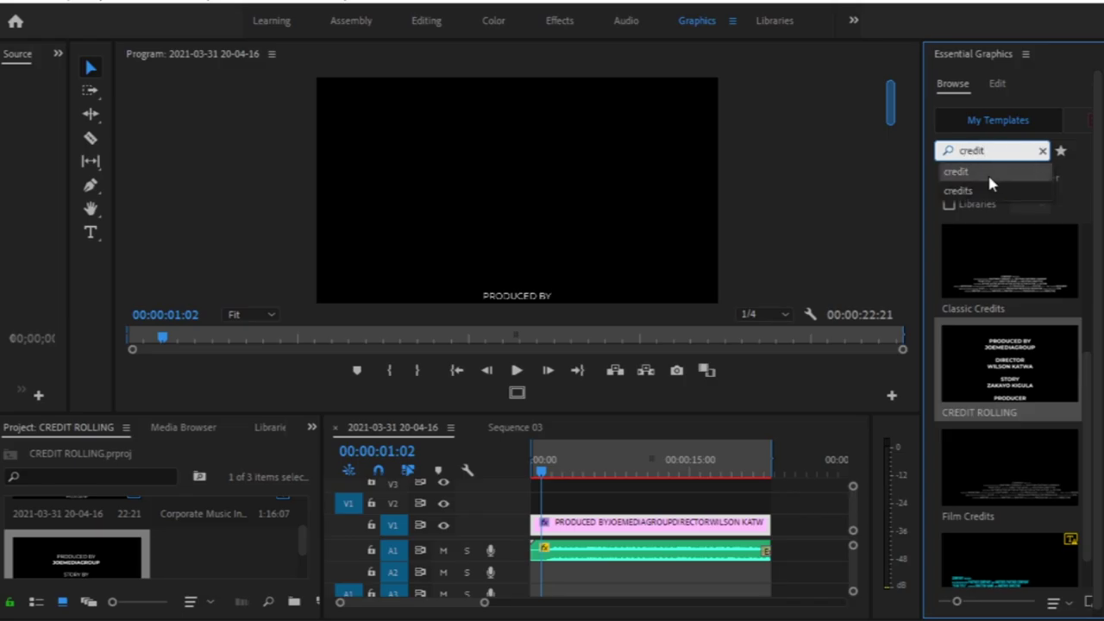
click(988, 173)
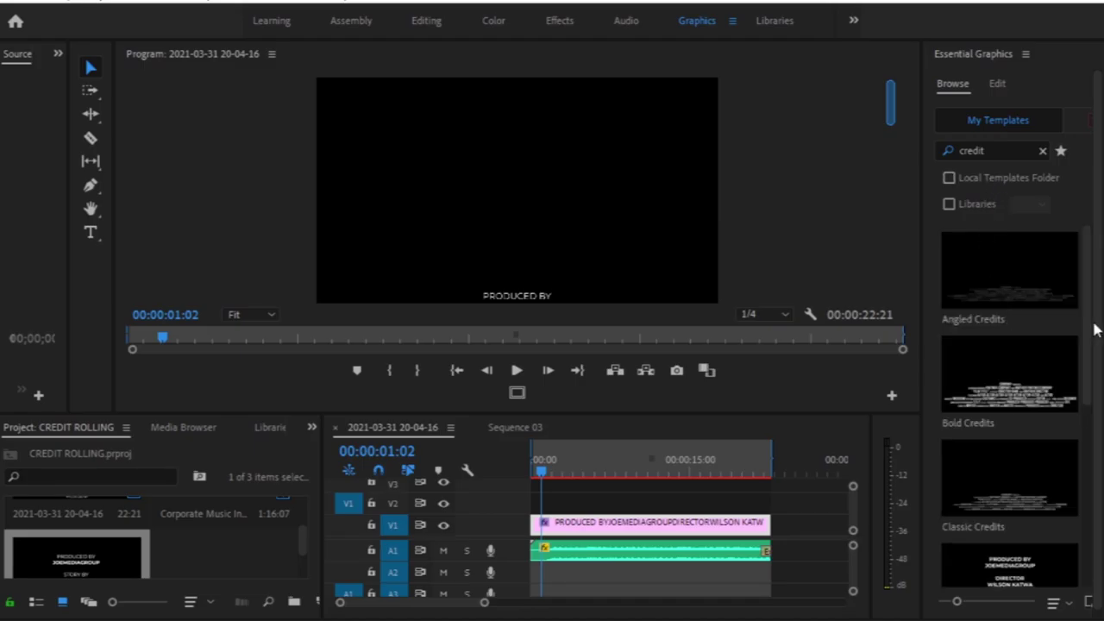
scroll(989, 345, down, 1)
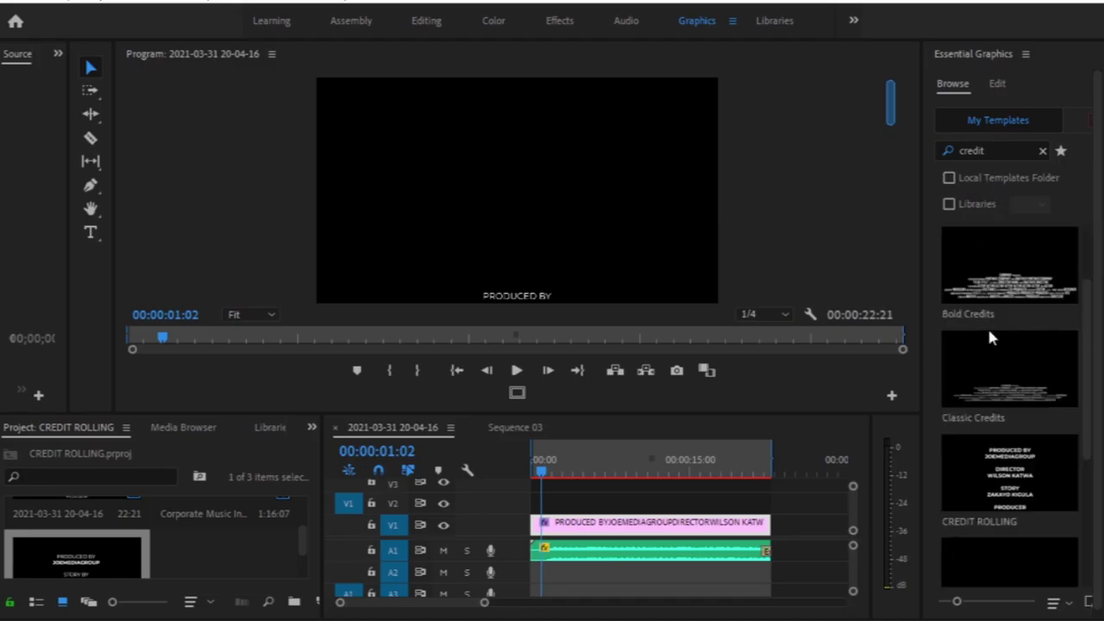
scroll(989, 338, down, 3)
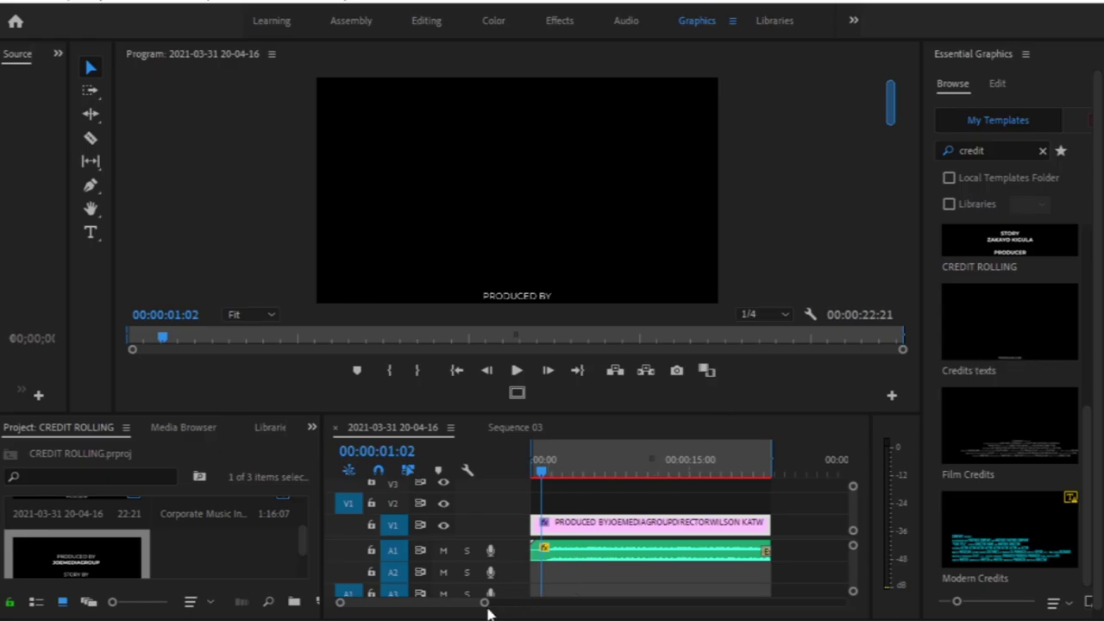
drag(483, 601, 589, 601)
Add the Credits texts template to V1 after the first credits clip and play it back.
click(624, 459)
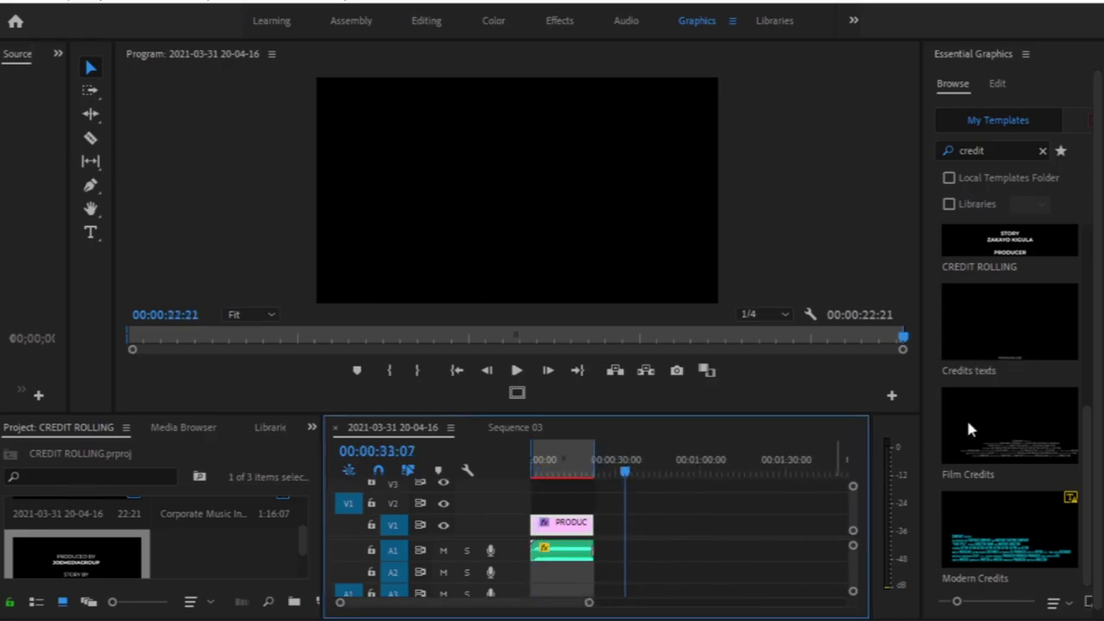
click(1010, 320)
drag(638, 529, 696, 535)
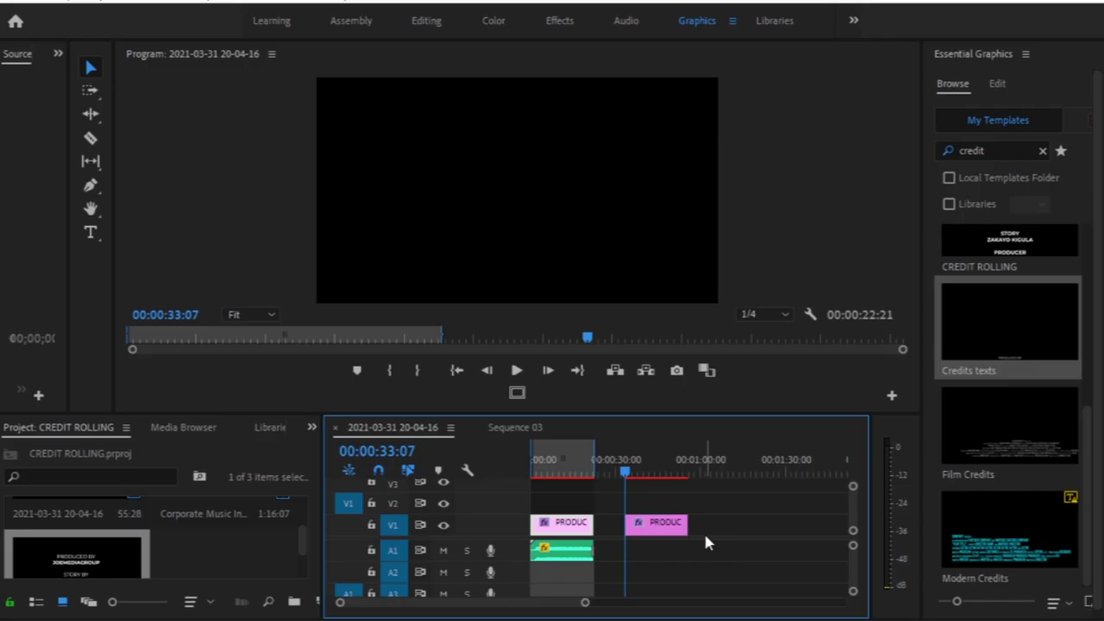
key(space)
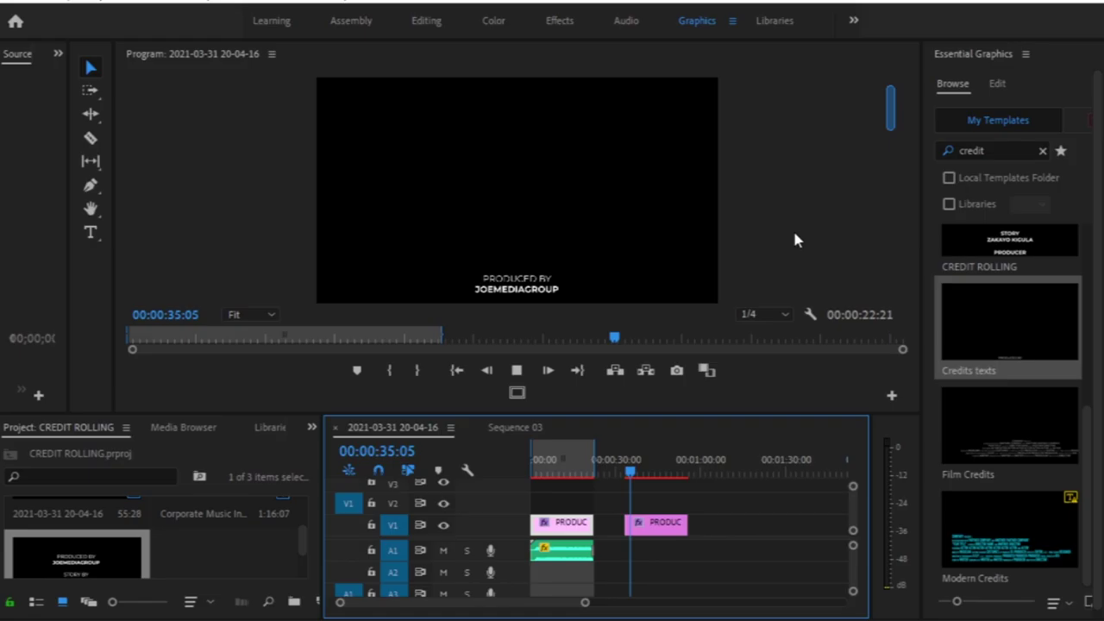
click(519, 227)
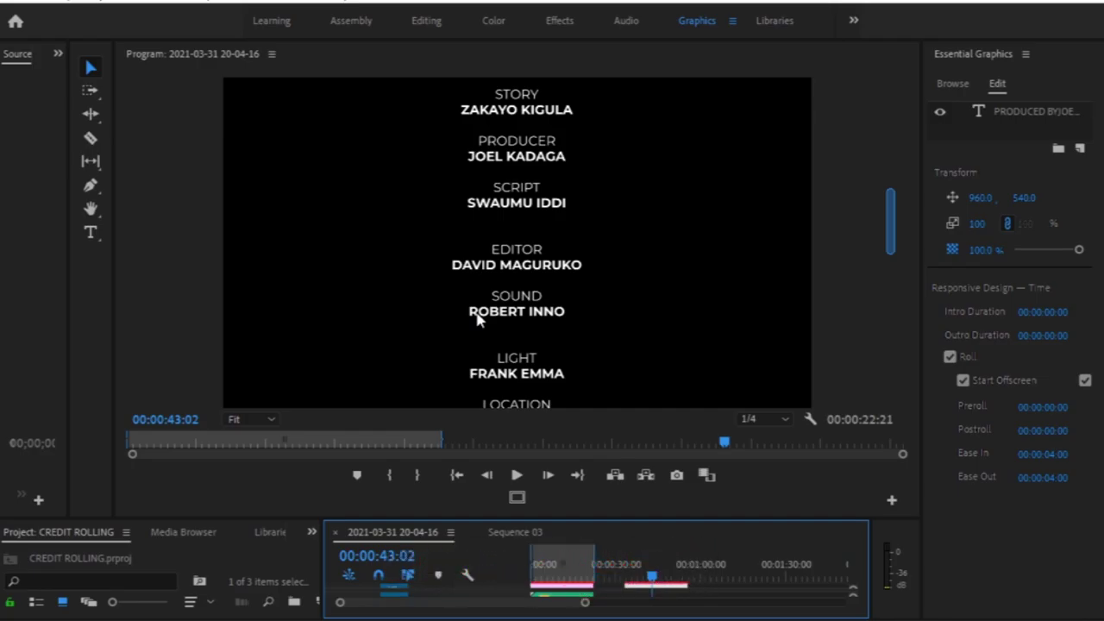
Replace the crew name under SOUND with a new crew member's name and finish editing.
triple_click(477, 319)
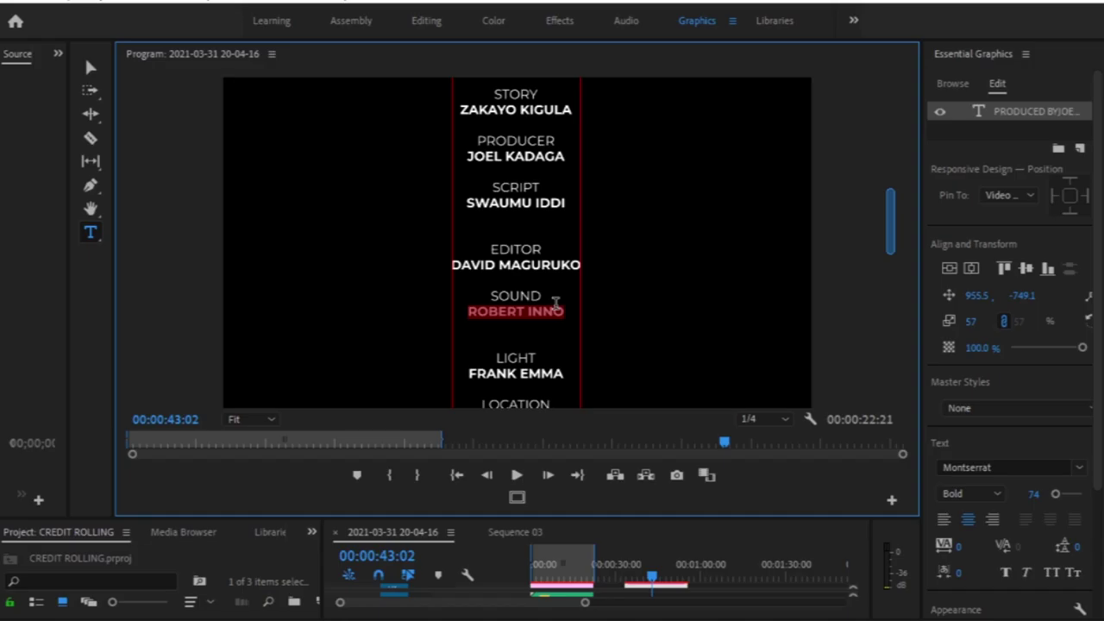
text(AYUBU)
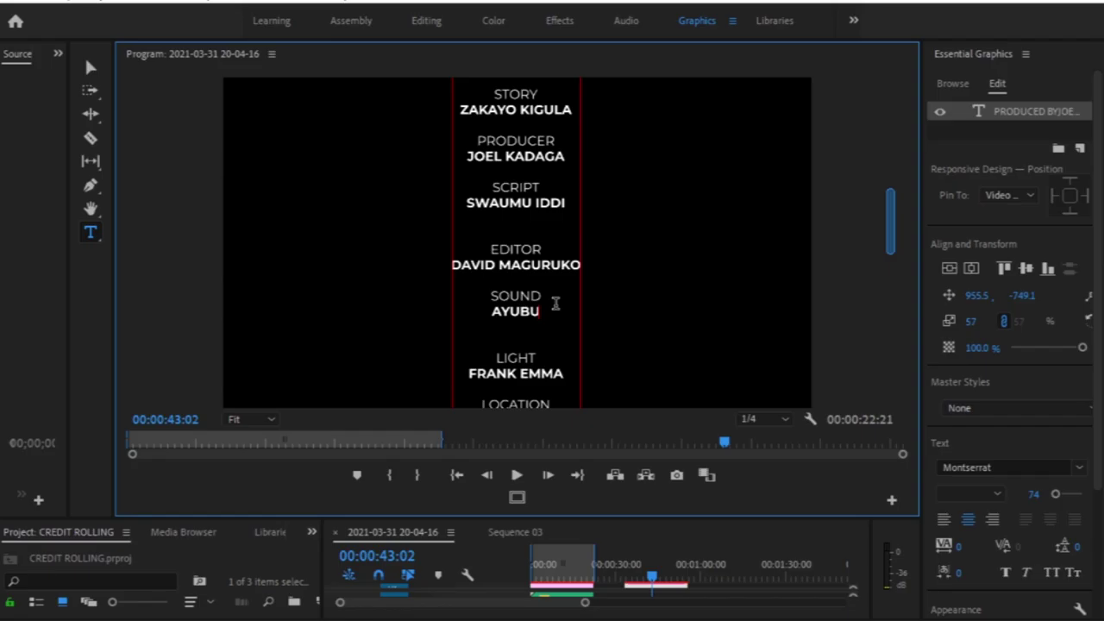
text( M)
text(ENO)
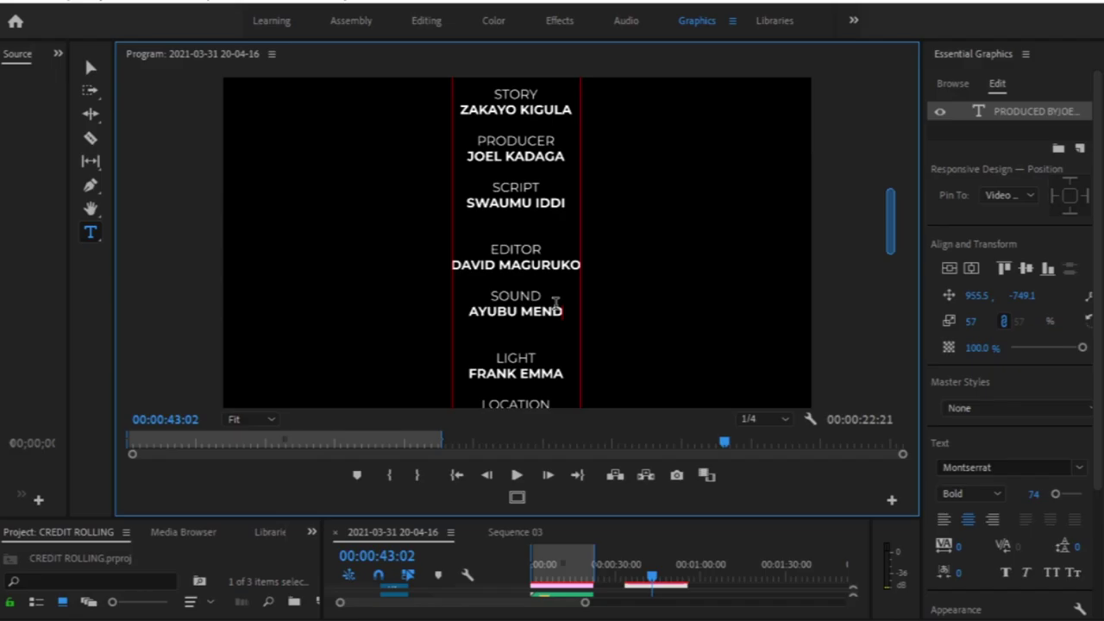
text(E)
click(90, 67)
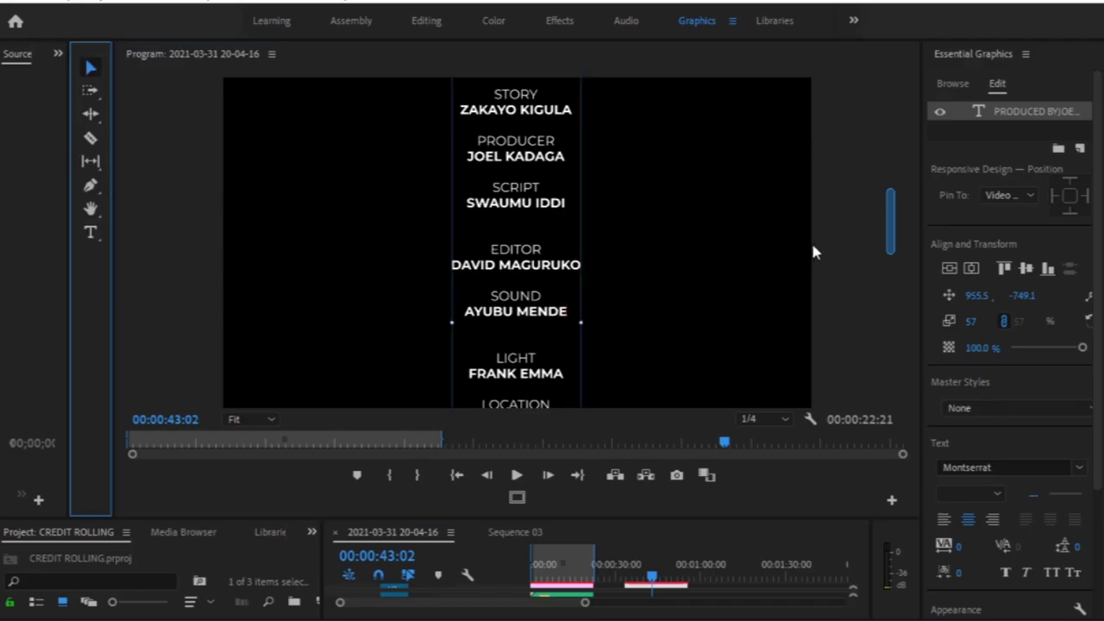
click(831, 244)
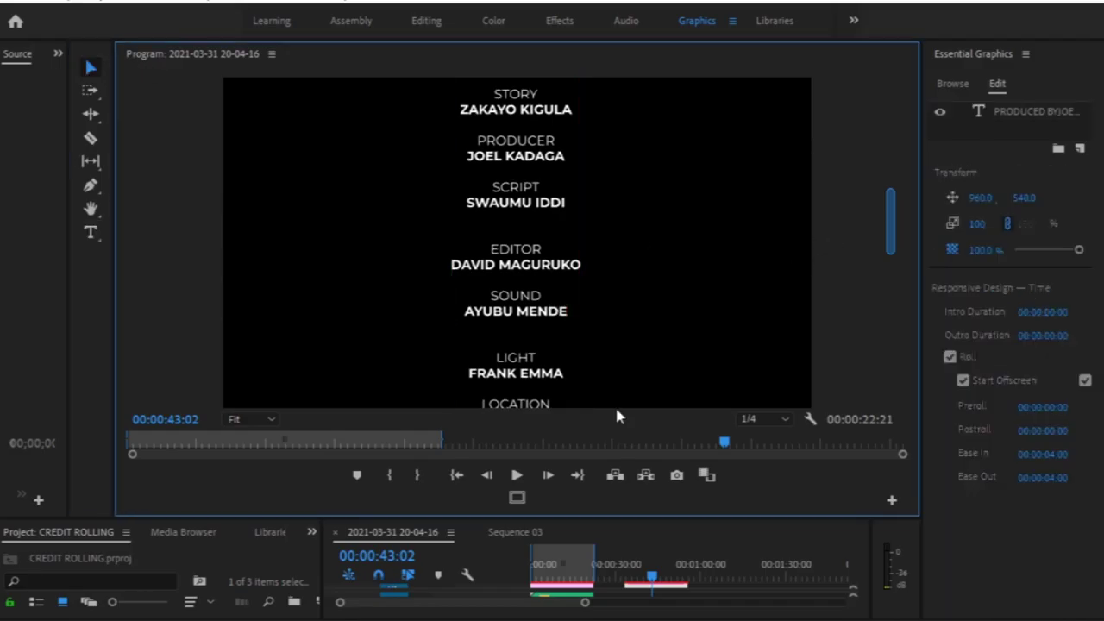